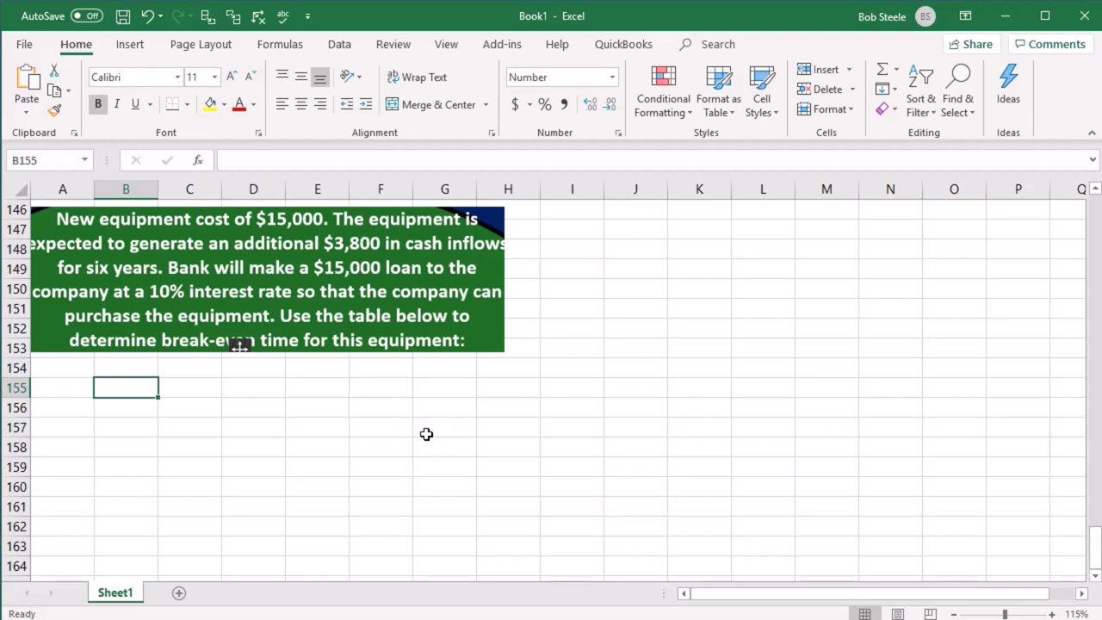
Enter the year numbers 0 through 6 down column B in cells B155 to B161
type("0")
key("Return")
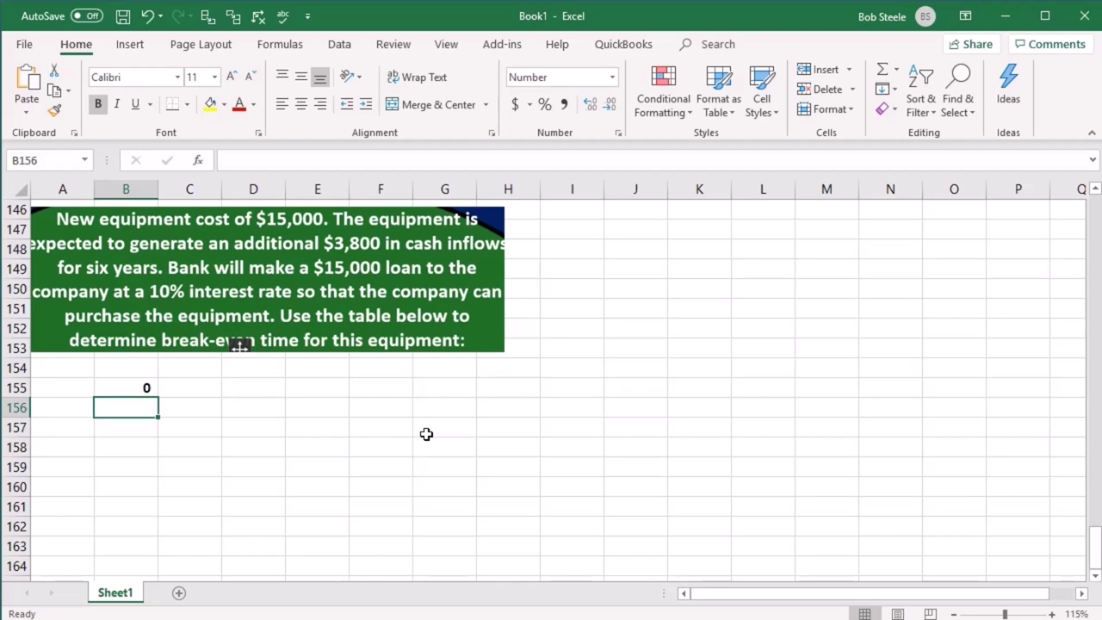
type("1")
key("Return")
type("2")
key("Return")
type("3")
key("Return")
type("4")
key("Return")
type("5")
key("Return")
type("6")
key("Return")
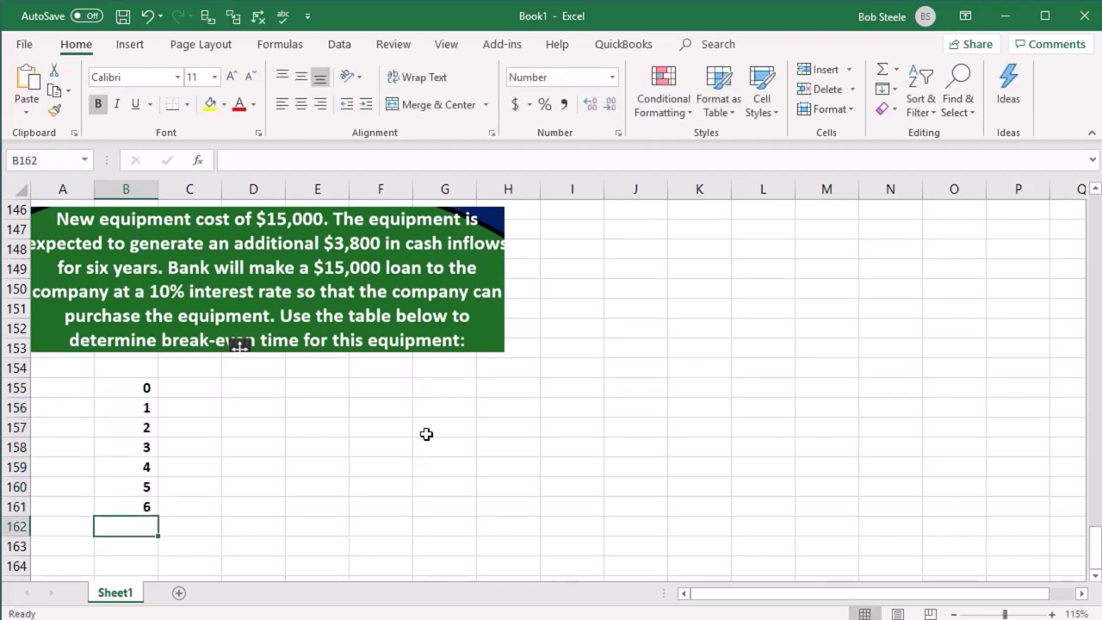
Enter the initial equipment cost of -15000 in C155 beside year 0
key("Right")
key("Up")
key("Up")
key("Up")
key("Up")
key("Up")
key("Up")
key("Up")
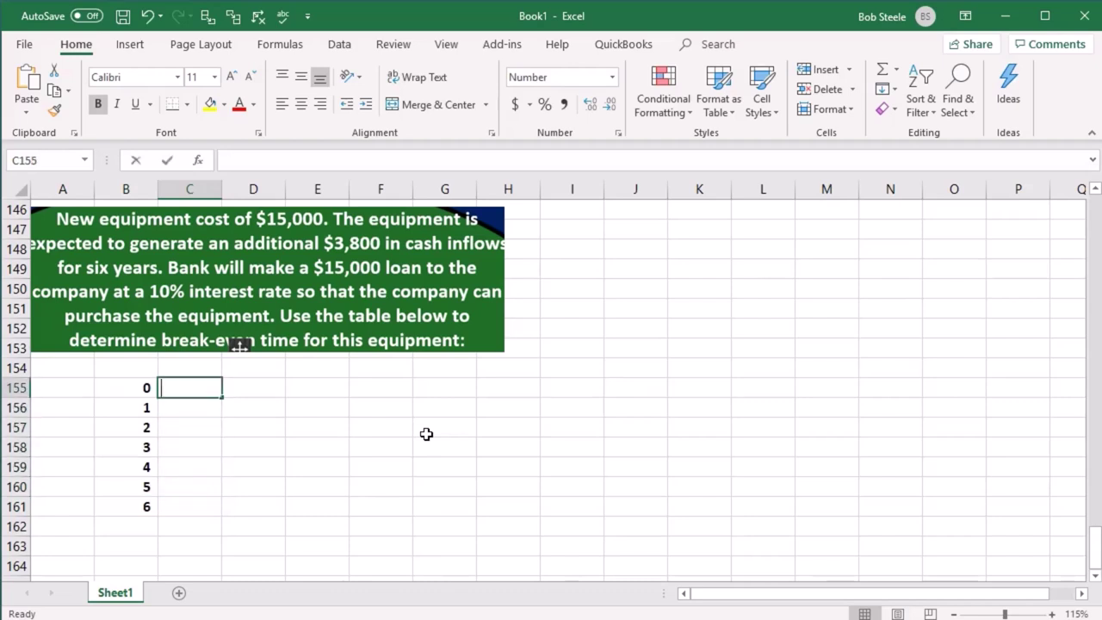
type("-15000")
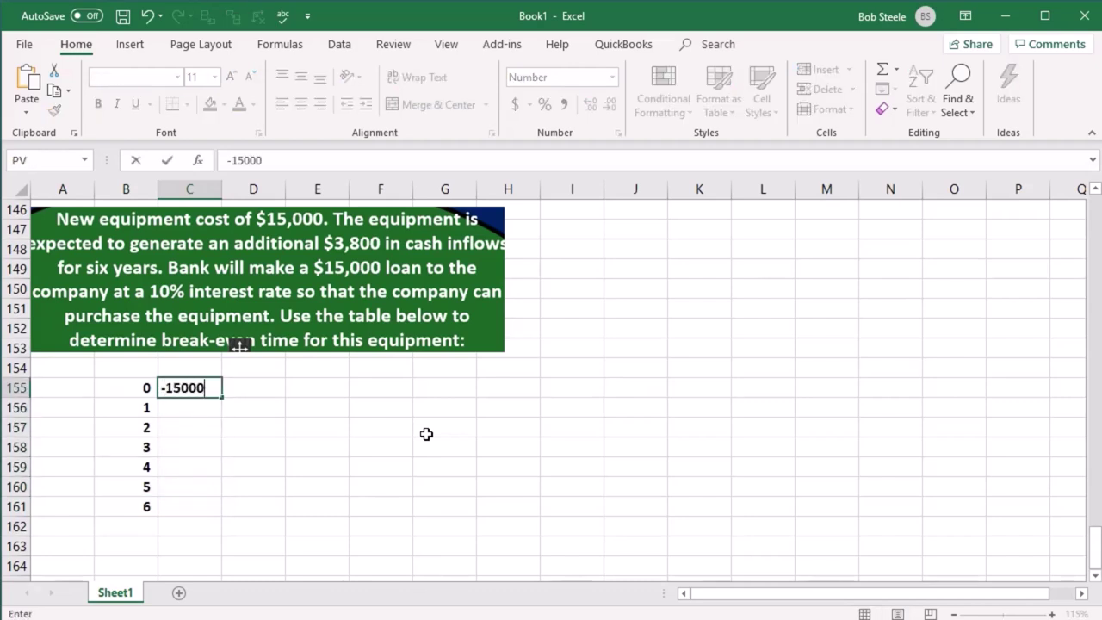
key("Return")
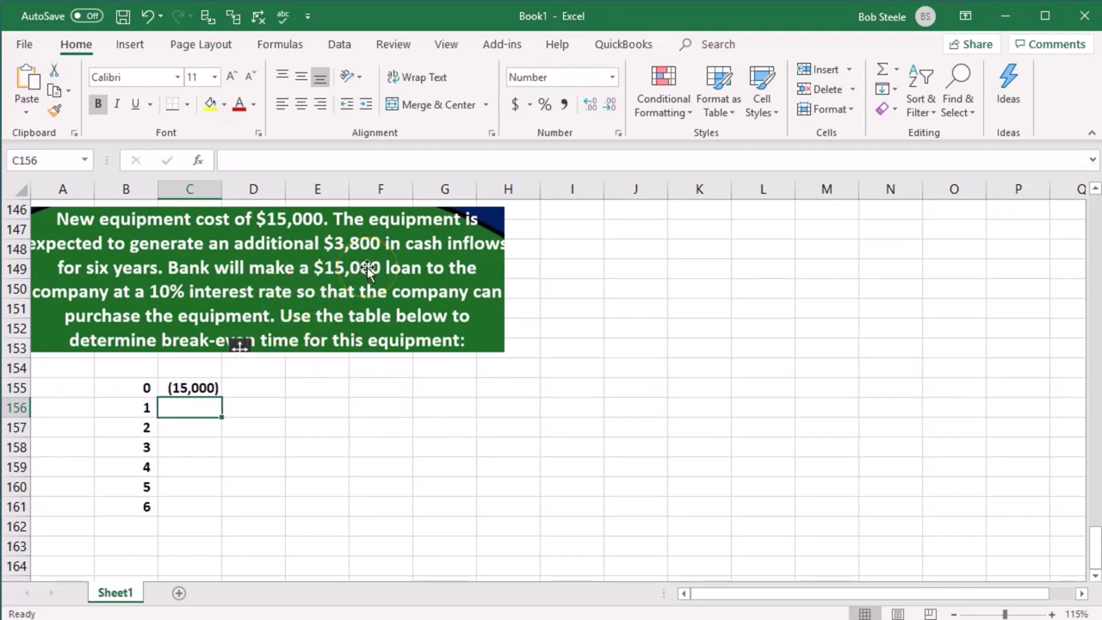
type("-3800")
key("Return")
type("3")
key("BackSpace")
key("Escape")
key("Up")
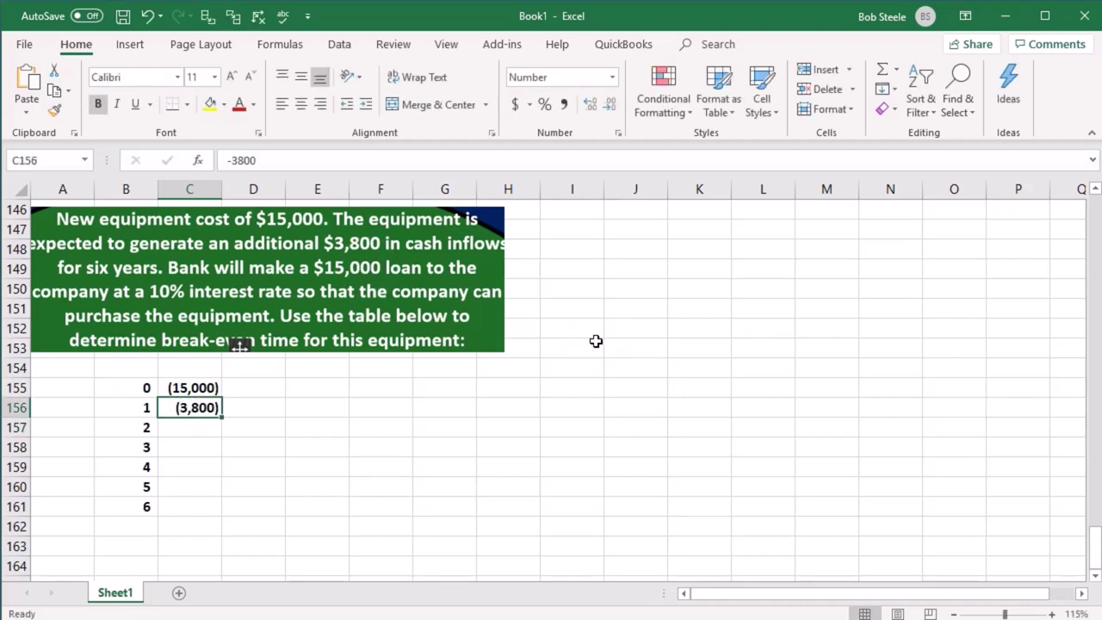
Enter 3800 as the year 1 cash inflow in C156 and repeat it through C161 with formulas referencing the cell above
type("3800")
key("Return")
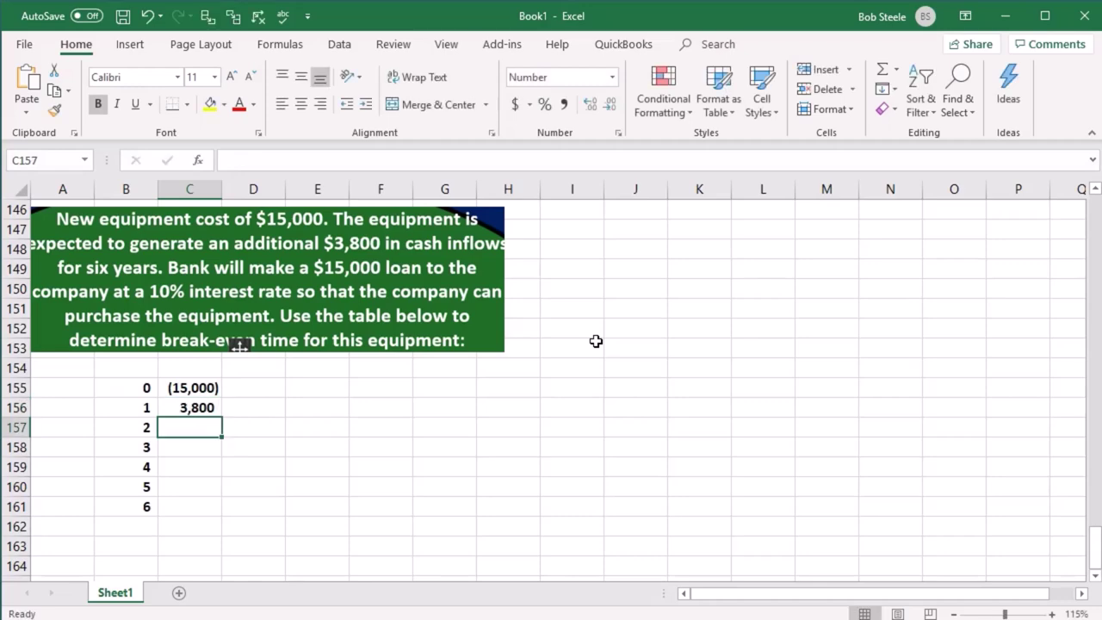
type("=")
key("Up")
key("Return")
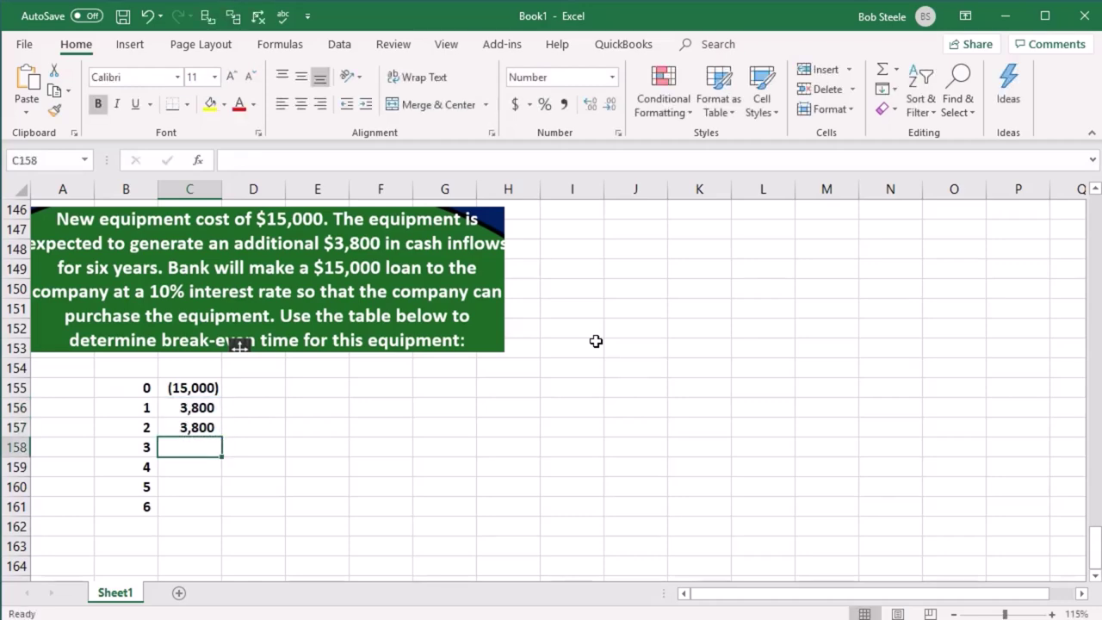
left_click(211, 427)
left_click_drag(221, 437, 214, 514)
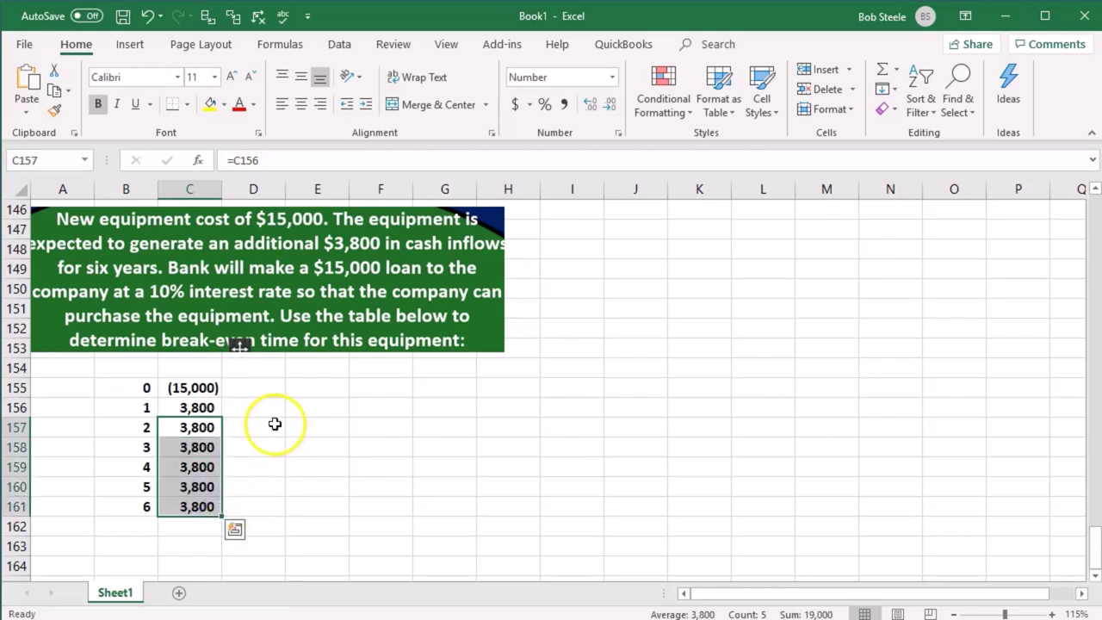
Examine the combined cash flows for years 0 through 4 in C155:C159
left_click(257, 389)
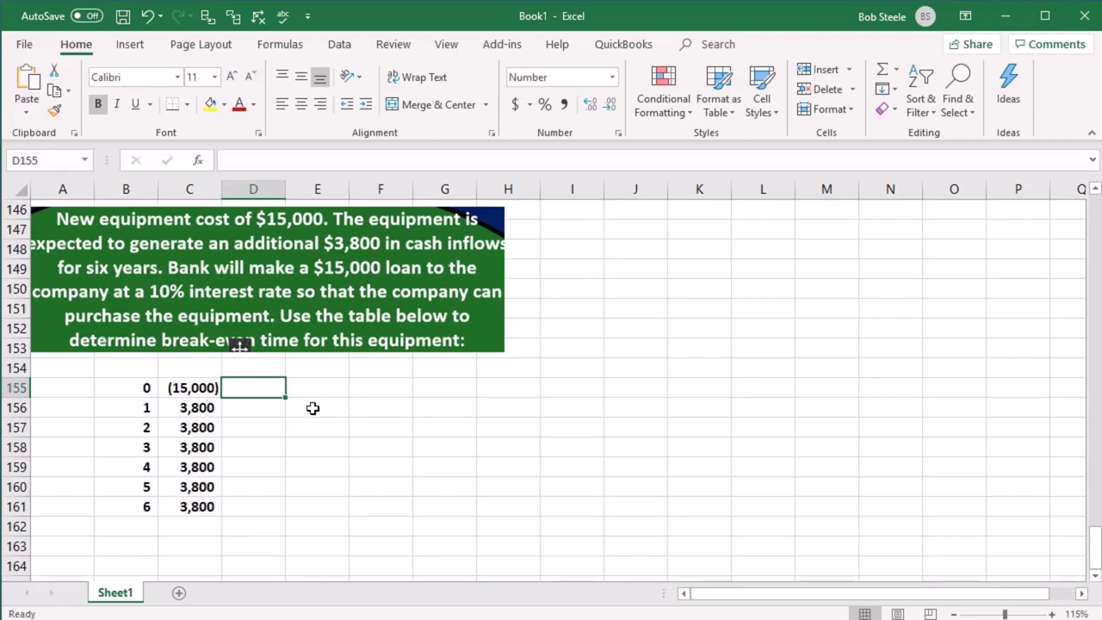
key("Left")
key("Down")
key("Down")
key("Down")
key("Down")
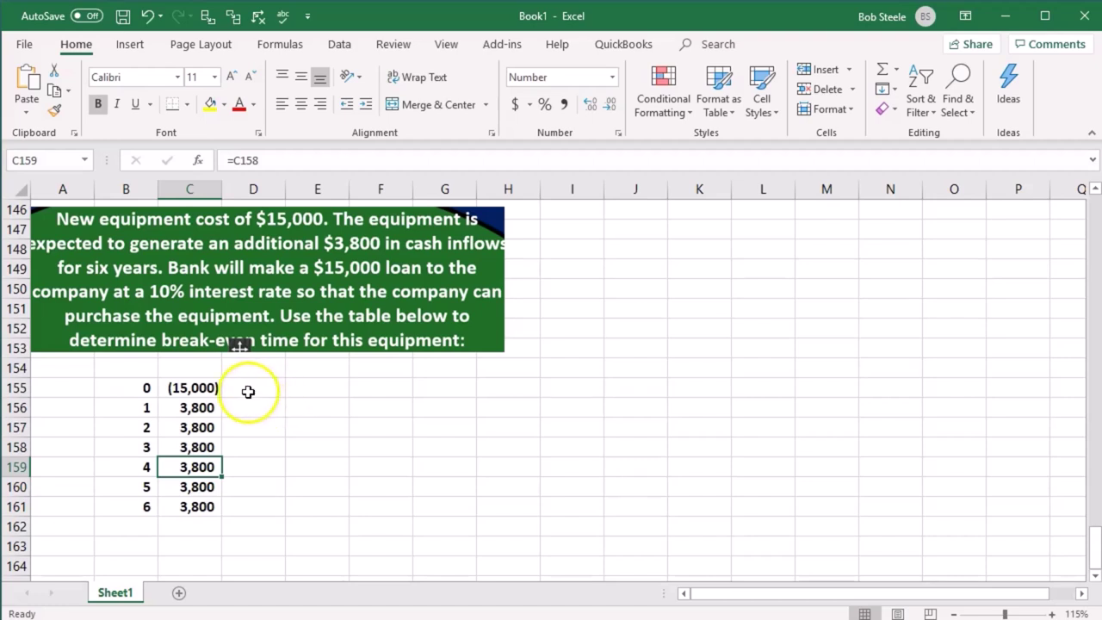
left_click_drag(220, 392, 201, 462)
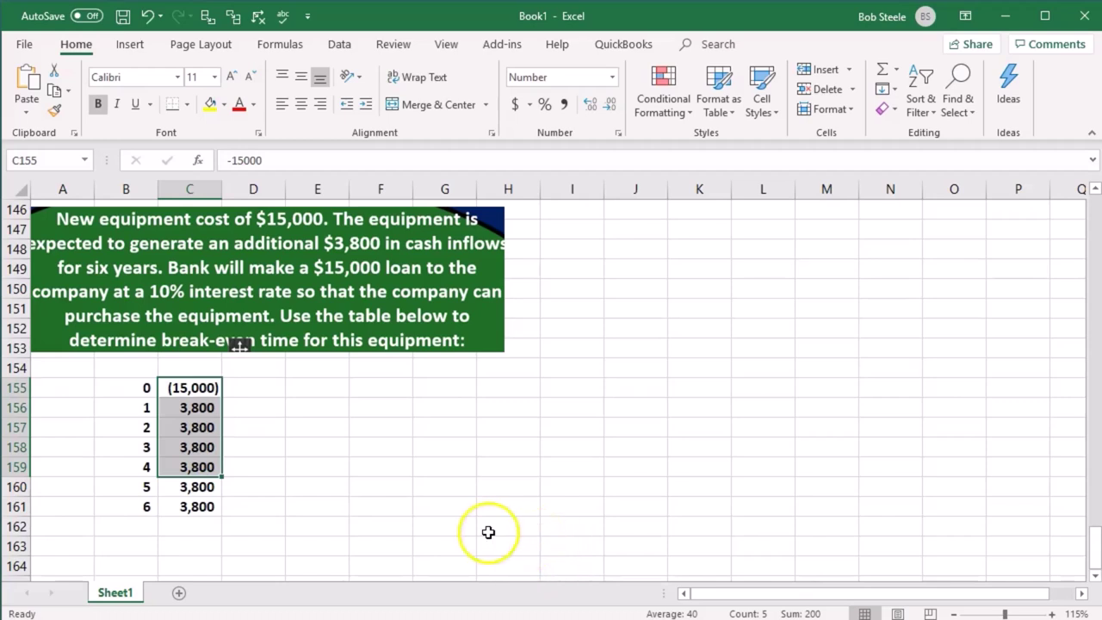
Link D155 to the year 0 cash flow with the formula =C155
left_click(256, 386)
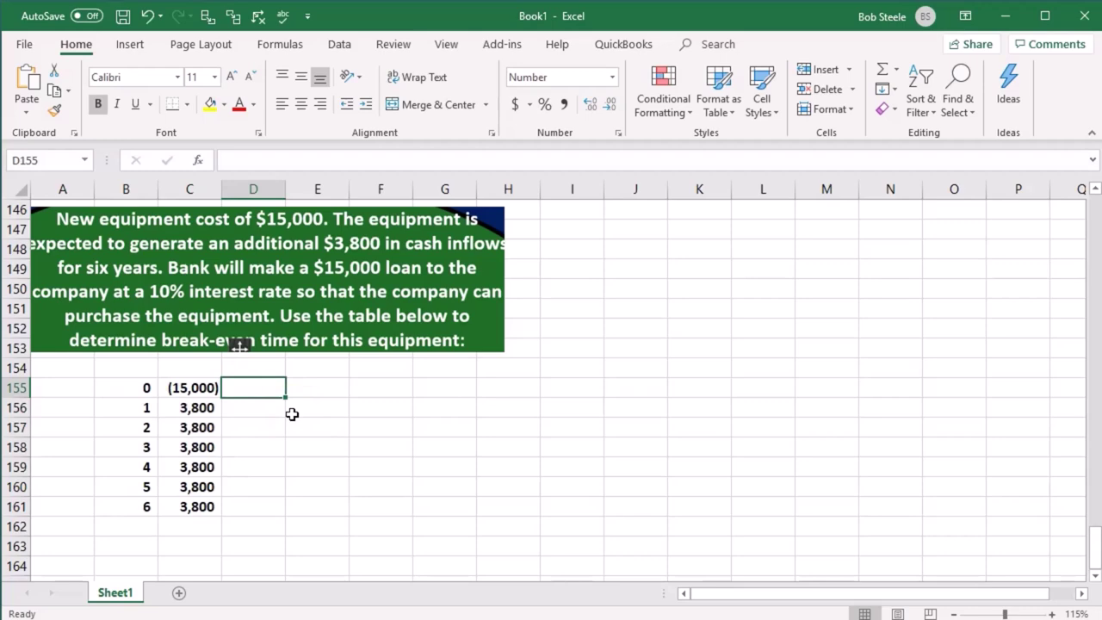
type("=")
key("Left")
key("Return")
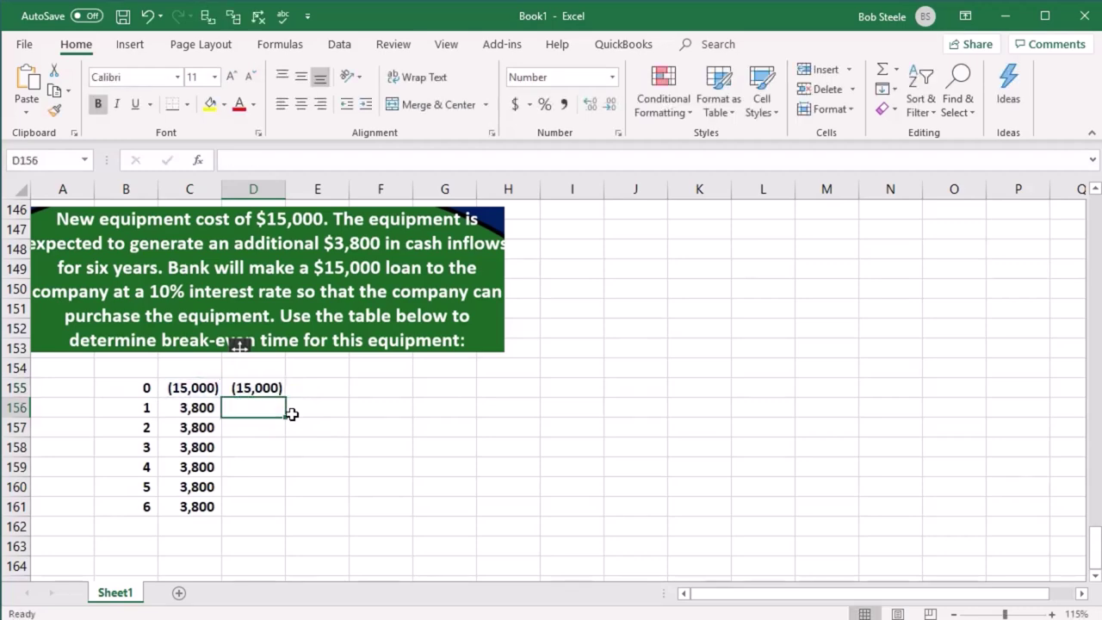
Calculate the year 1 present value in D156 with the formula -PV(.1,B156,0,C156)
type("-pv")
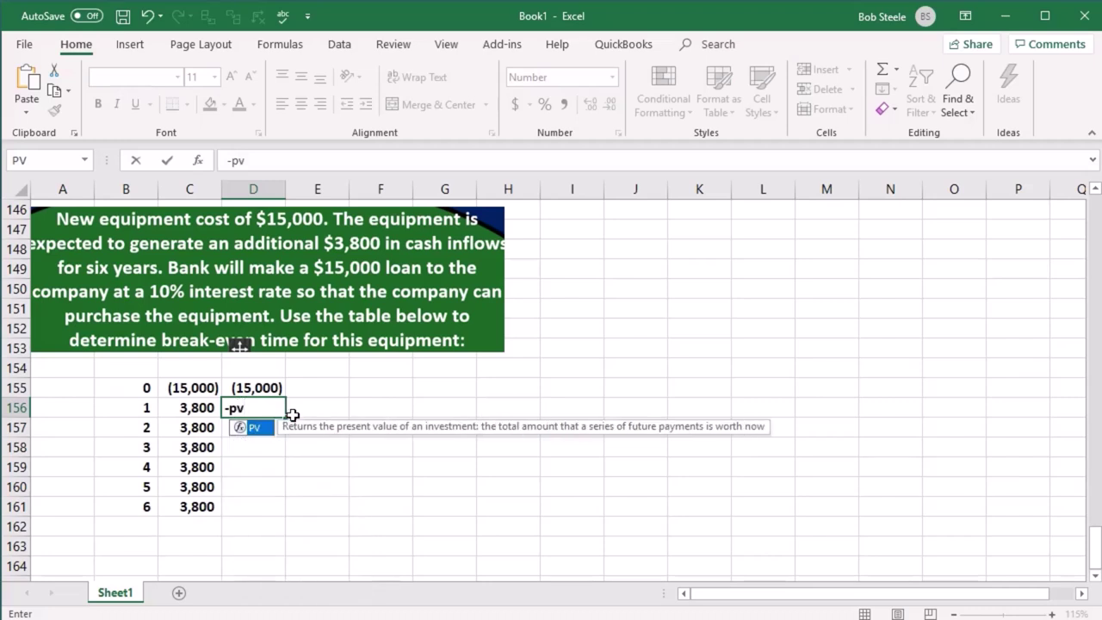
double_click(240, 426)
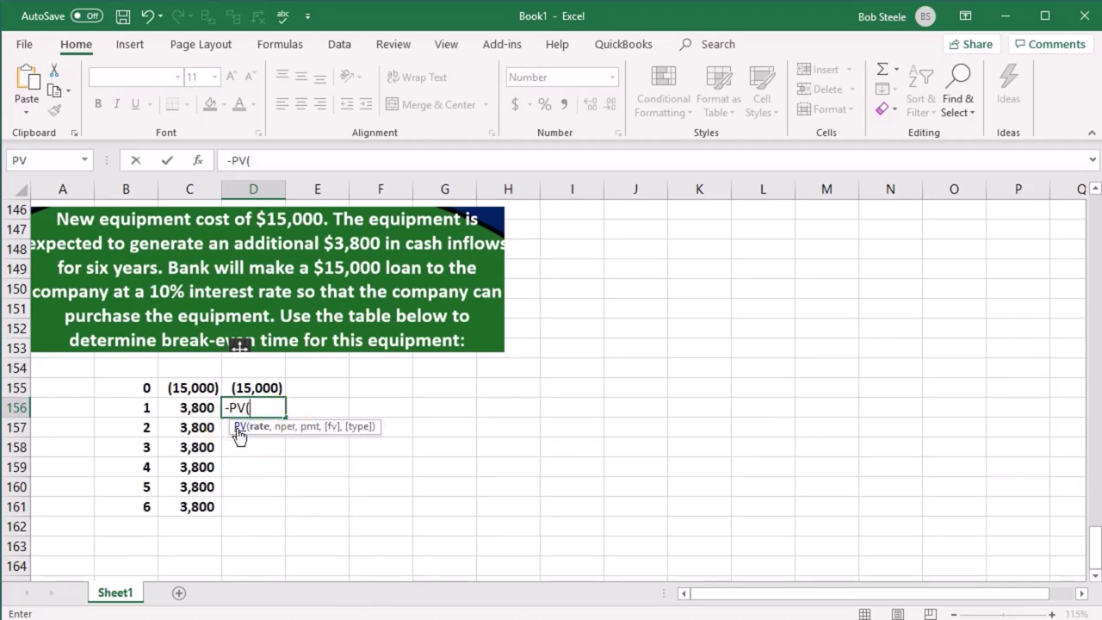
type(".1,")
left_click(138, 409)
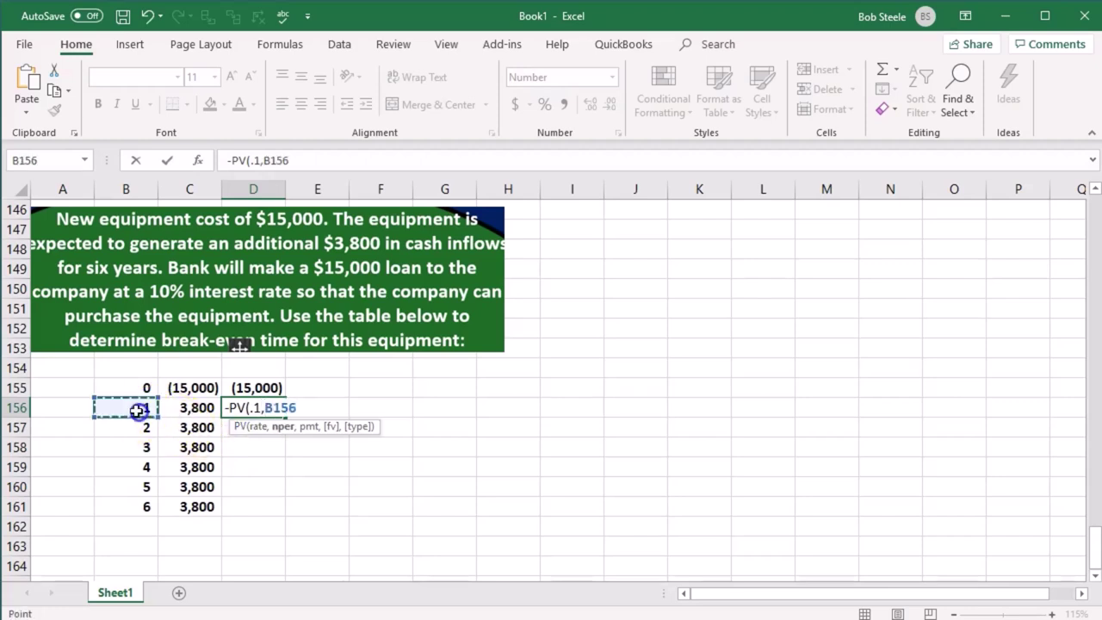
type(",")
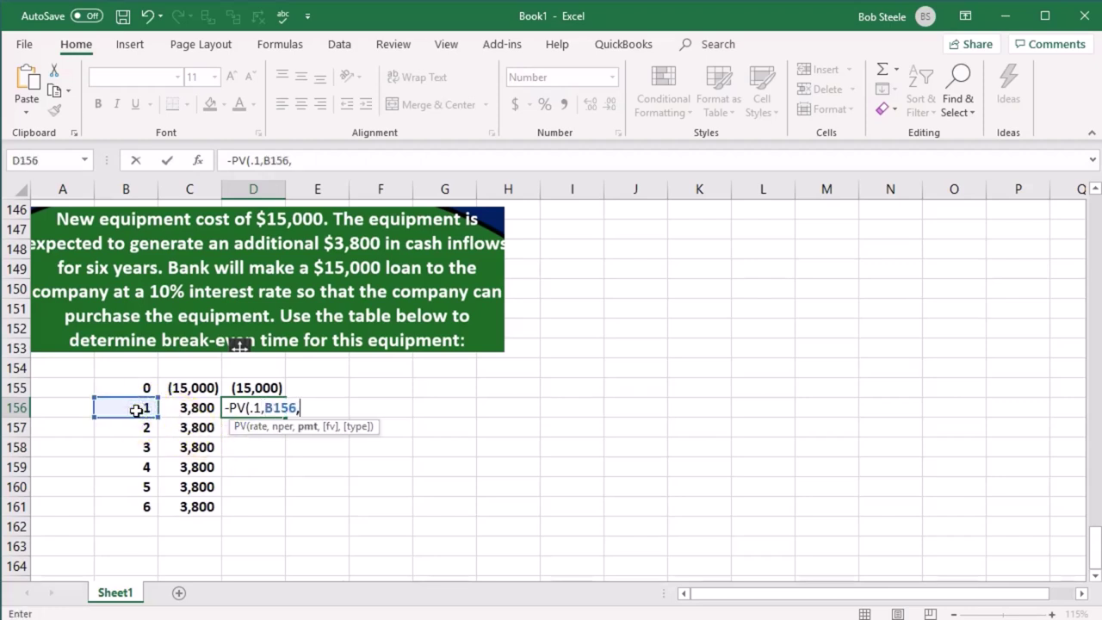
type("0,")
left_click(193, 408)
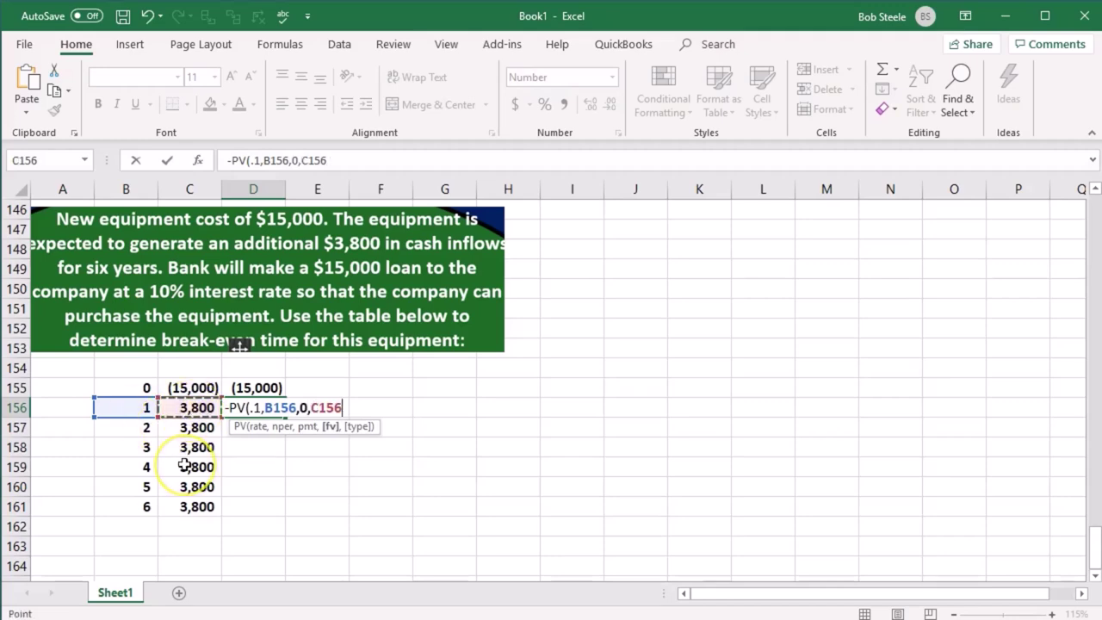
key("Return")
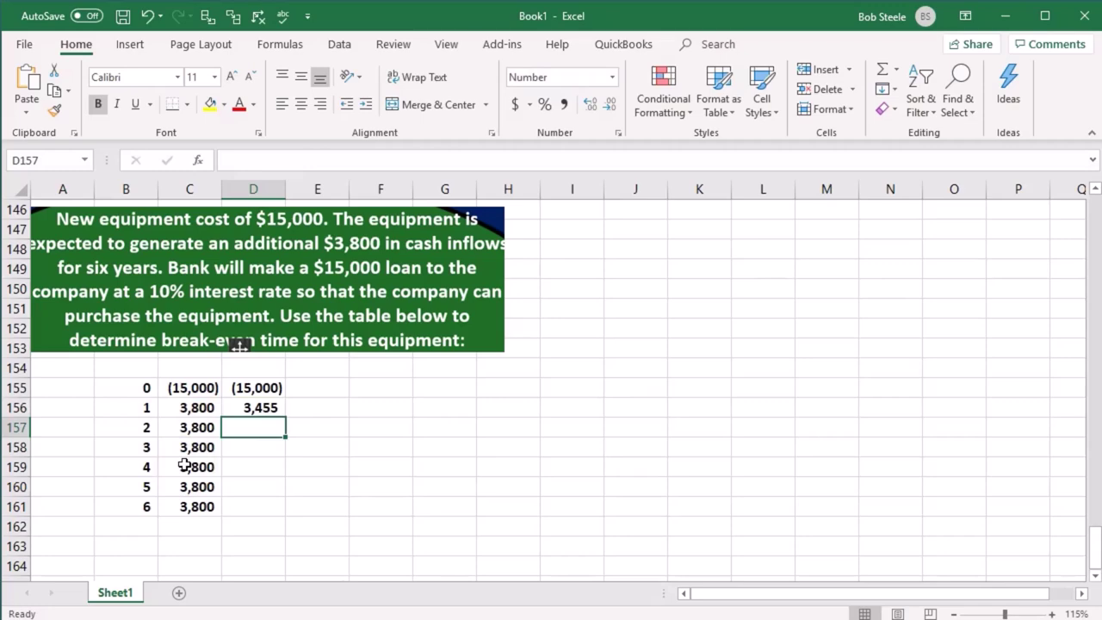
Calculate the year 2 present value in D157 with the formula -PV(.1,B157,0,C157)
type("-pv")
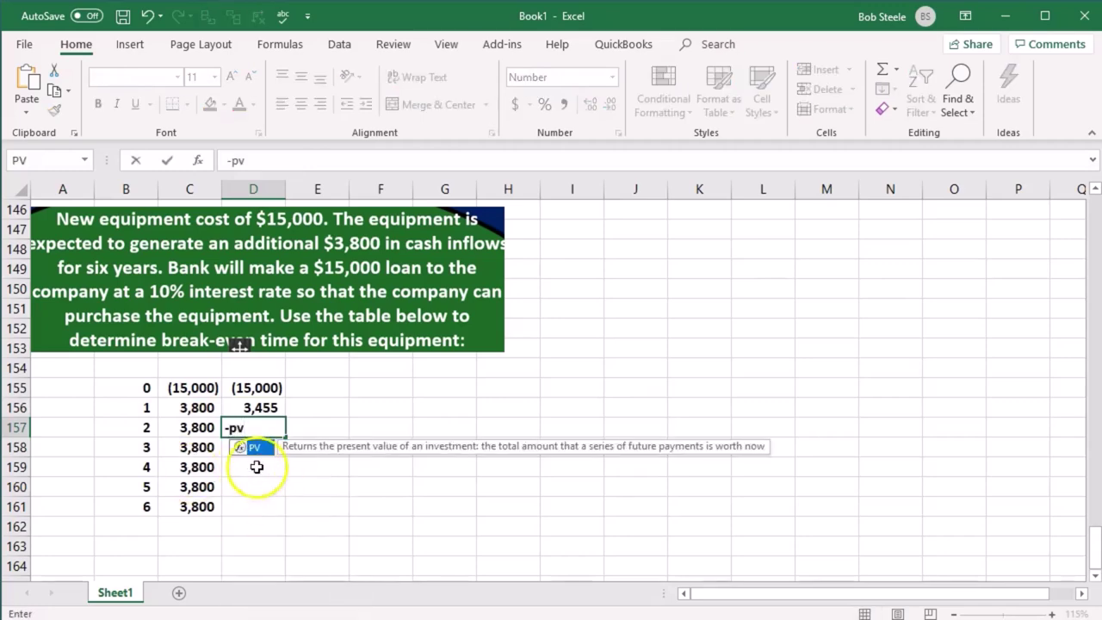
double_click(243, 448)
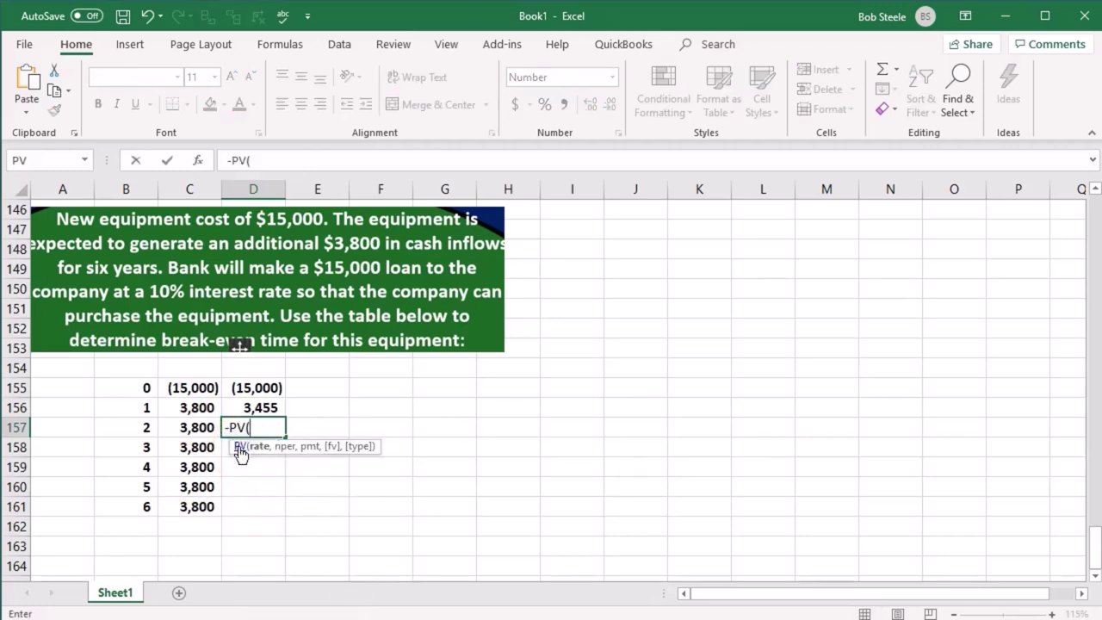
type(".1,")
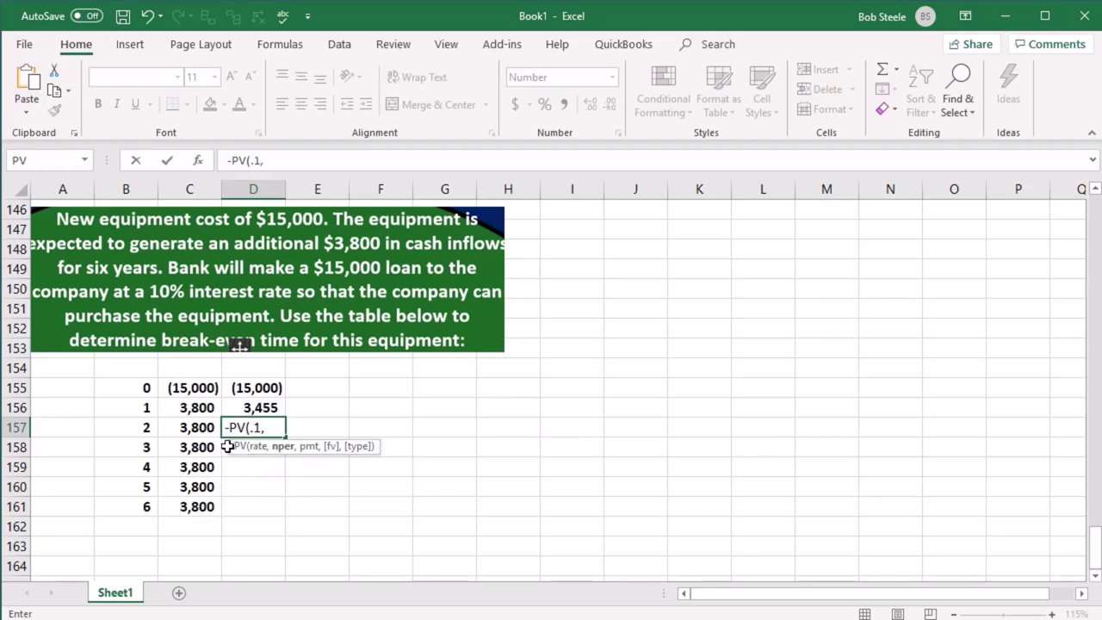
left_click(143, 428)
type(",")
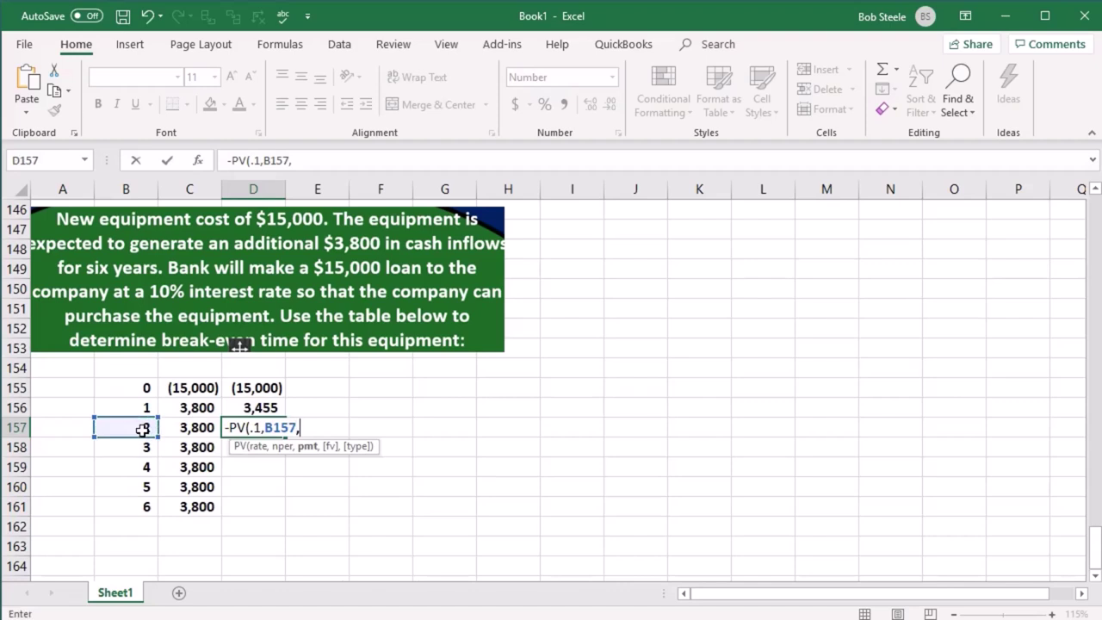
type("0,")
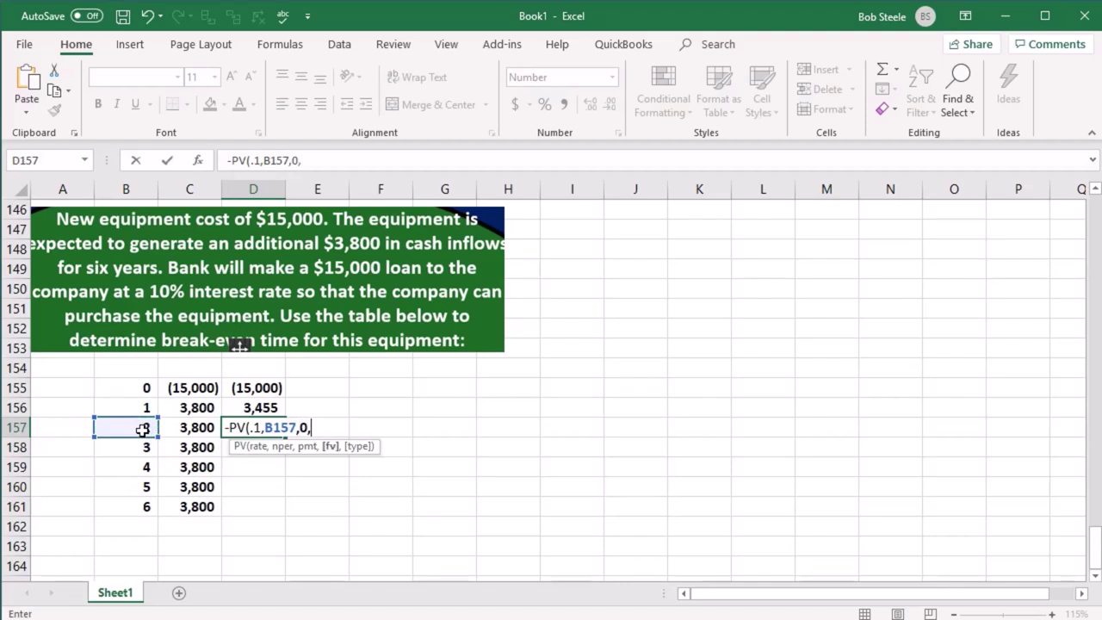
left_click(191, 422)
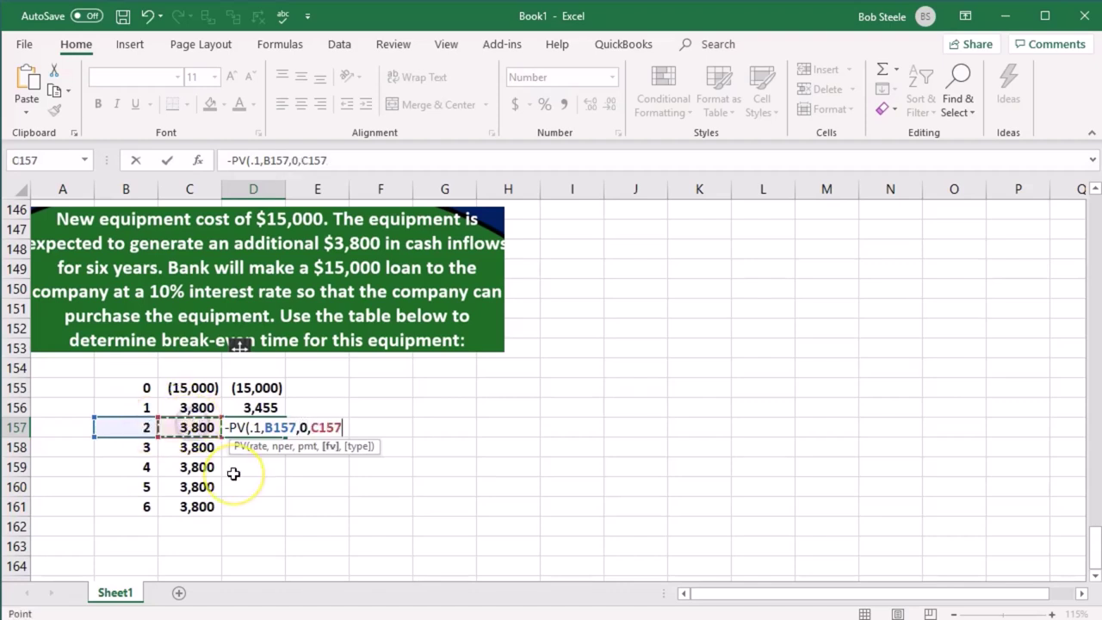
key("Return")
Calculate the year 3 present value in D158 with the formula -PV(.1,B158,0,C158)
type("-pv")
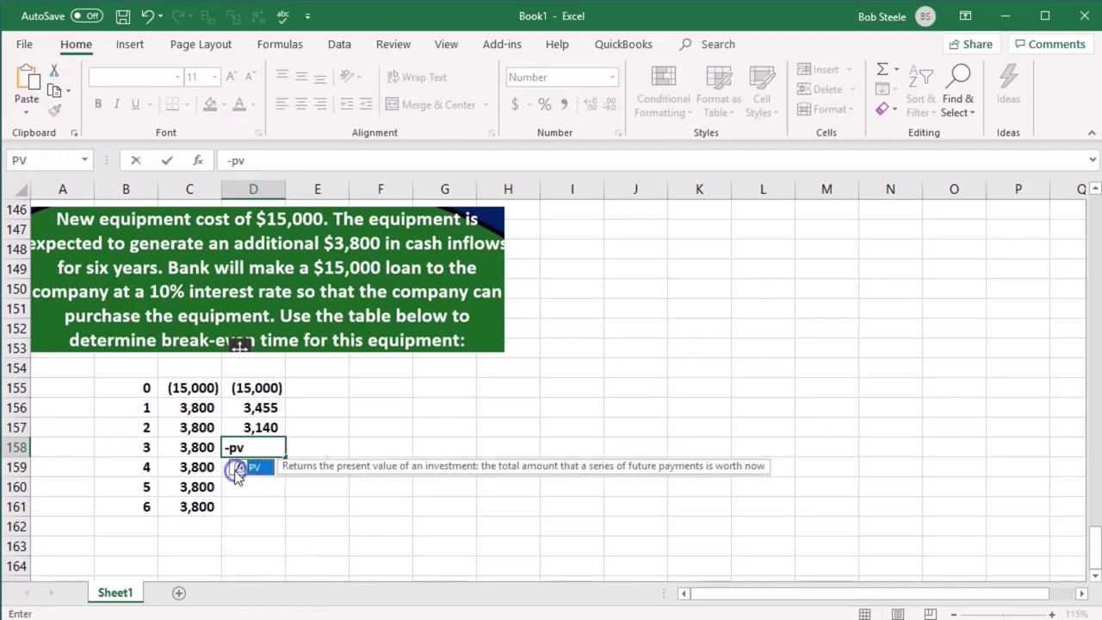
double_click(240, 468)
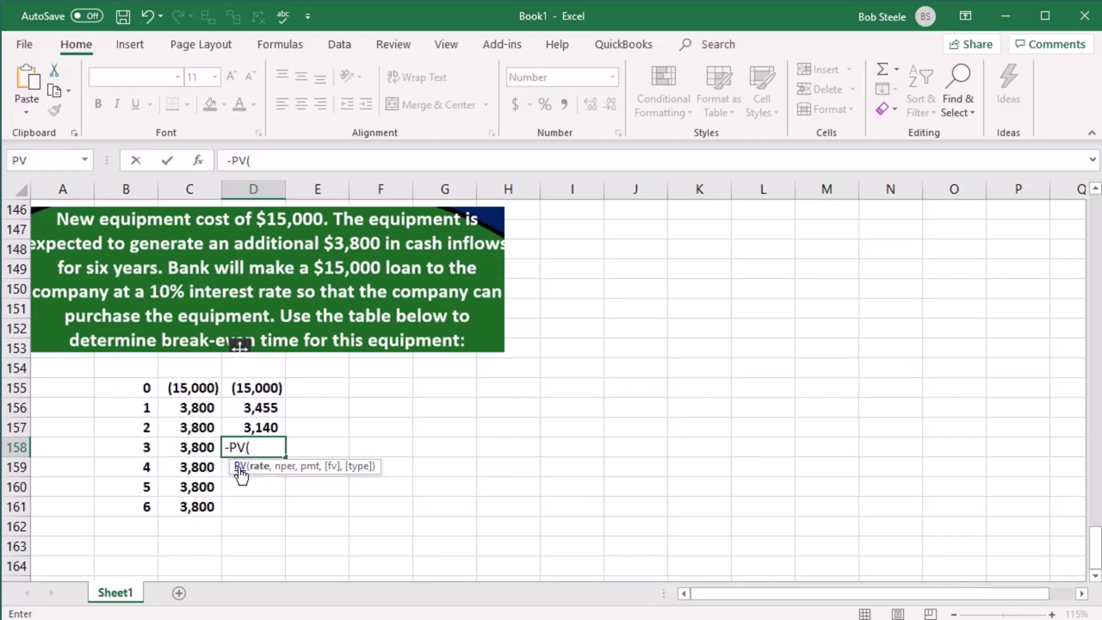
type(".1,")
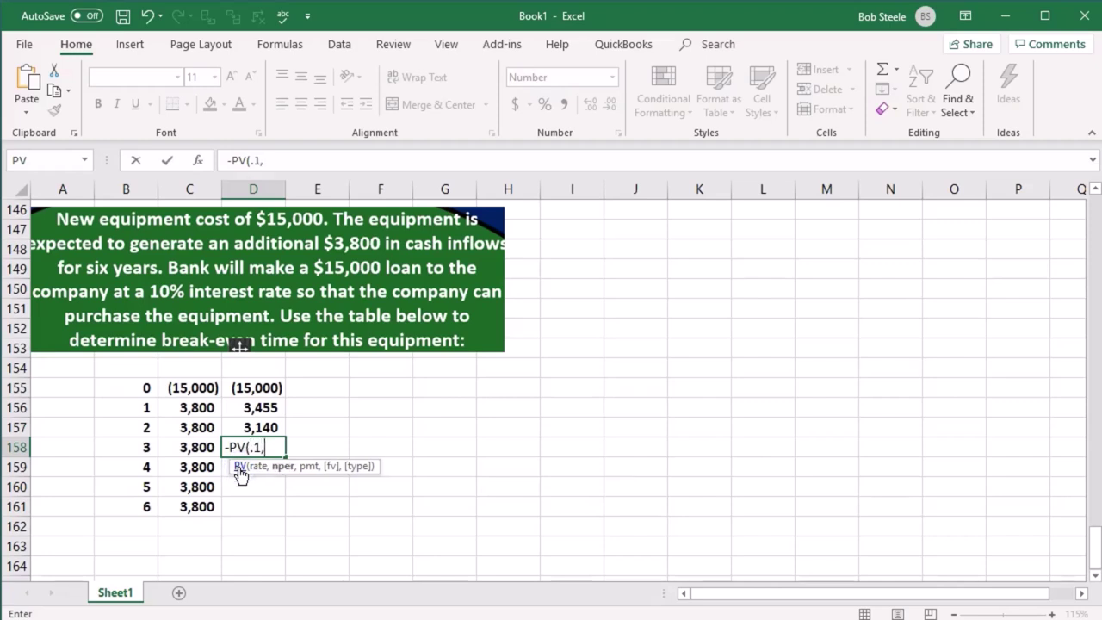
left_click(129, 447)
type(",")
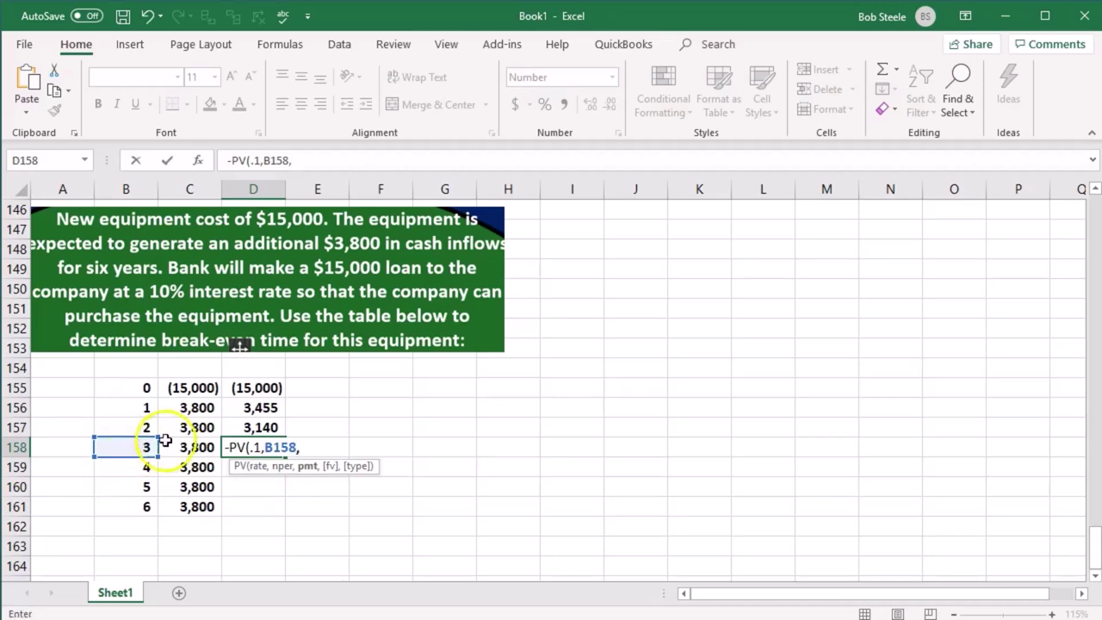
type("0,")
left_click(205, 446)
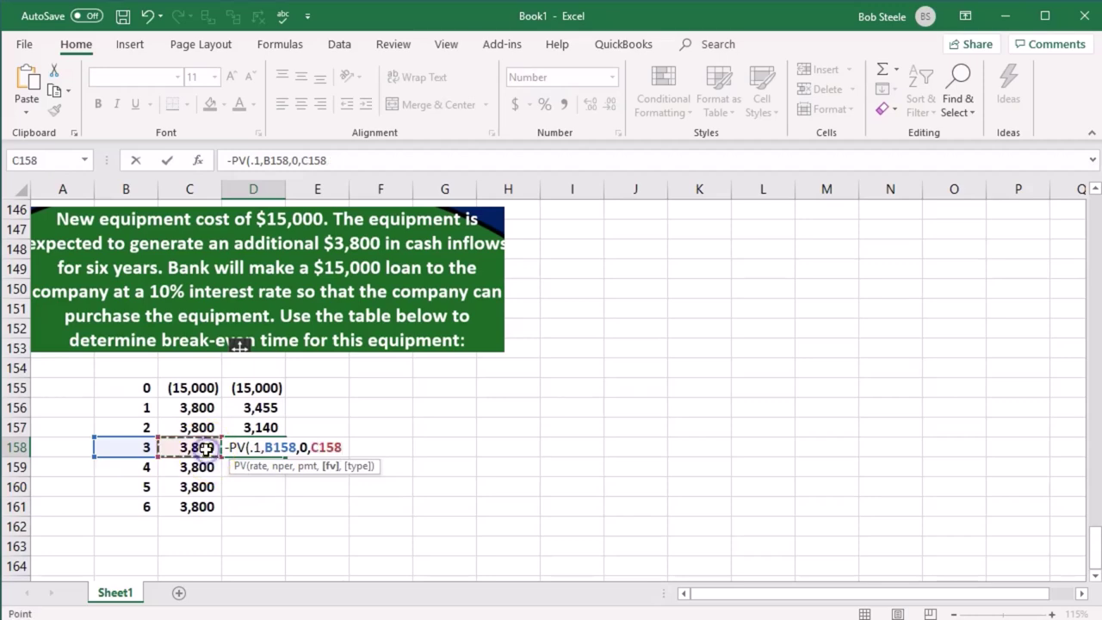
key("Return")
Calculate the year 4 present value in D159 with a negated PV function using rate .1, periods from B159 and that year's cash inflow
type("-pv")
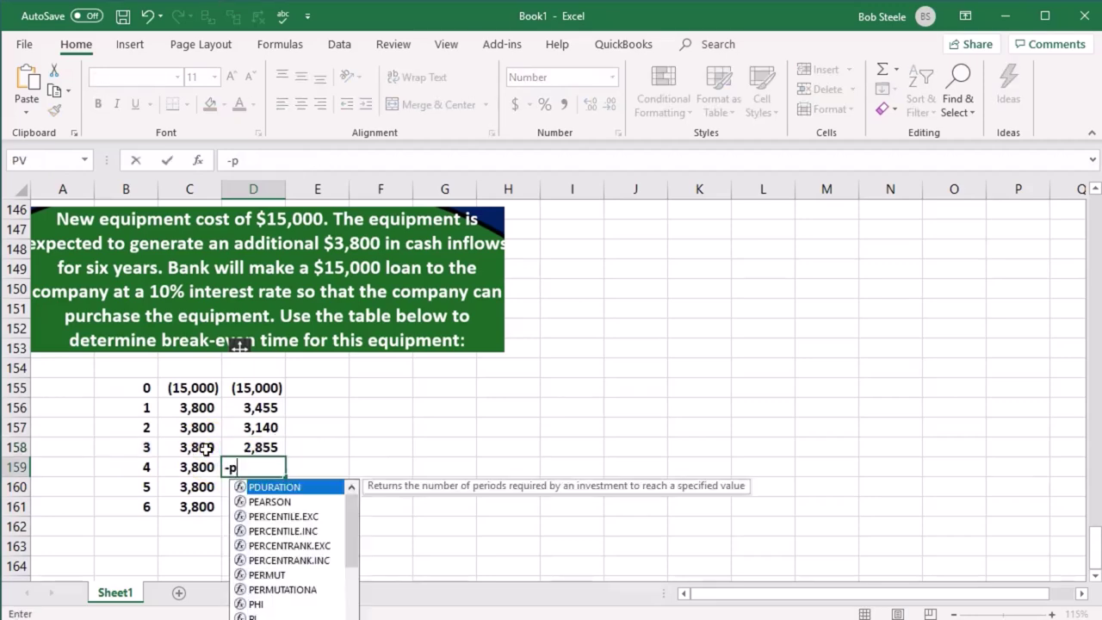
double_click(246, 487)
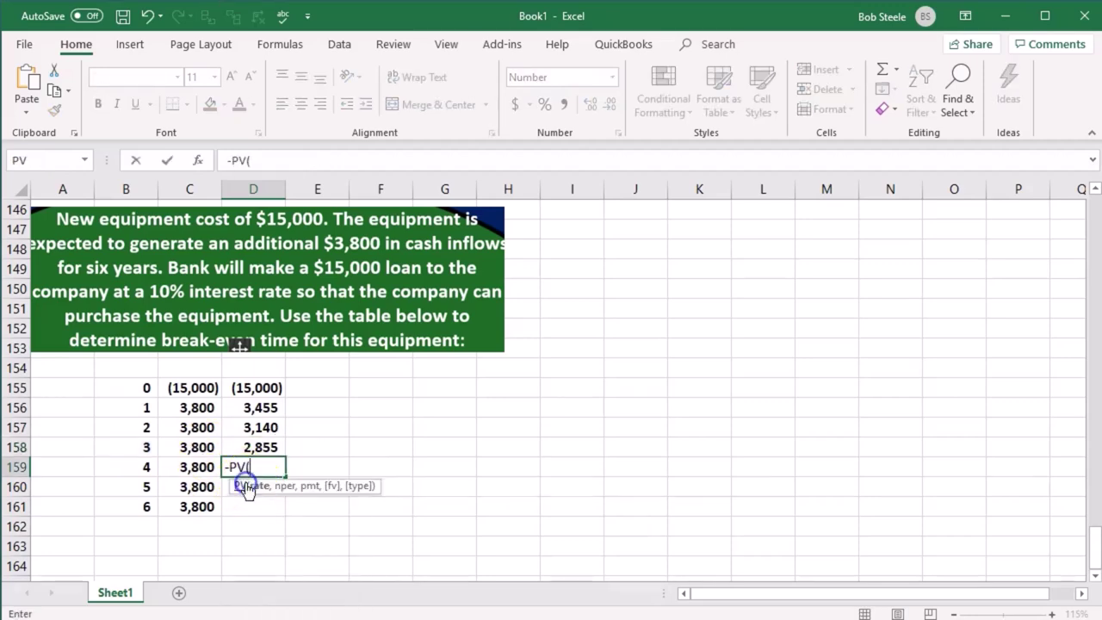
type(".1,")
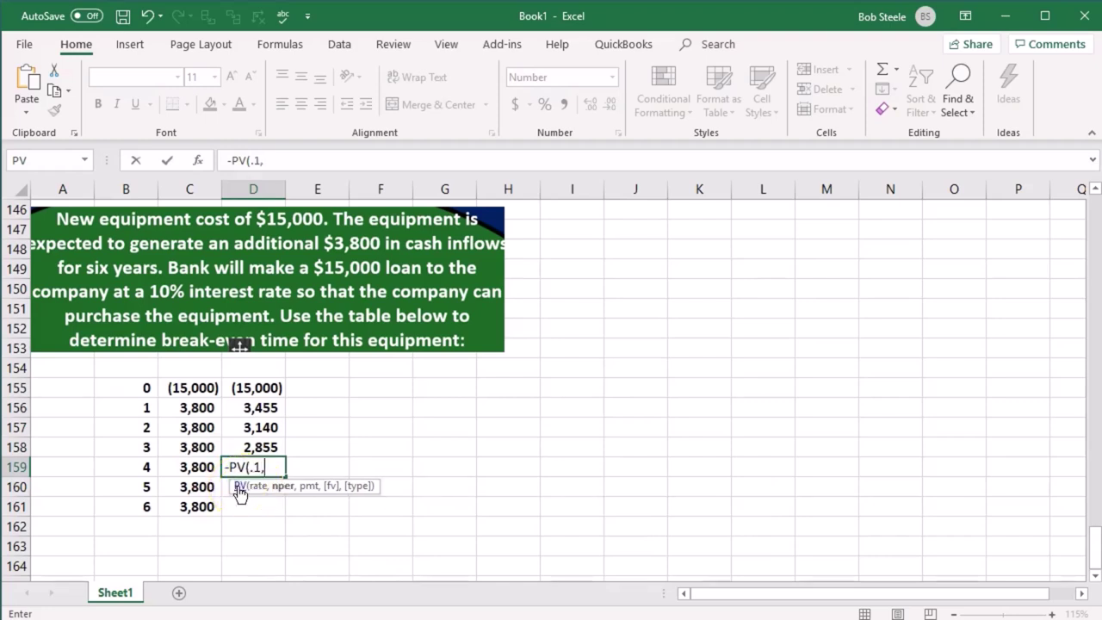
left_click(144, 466)
type(",")
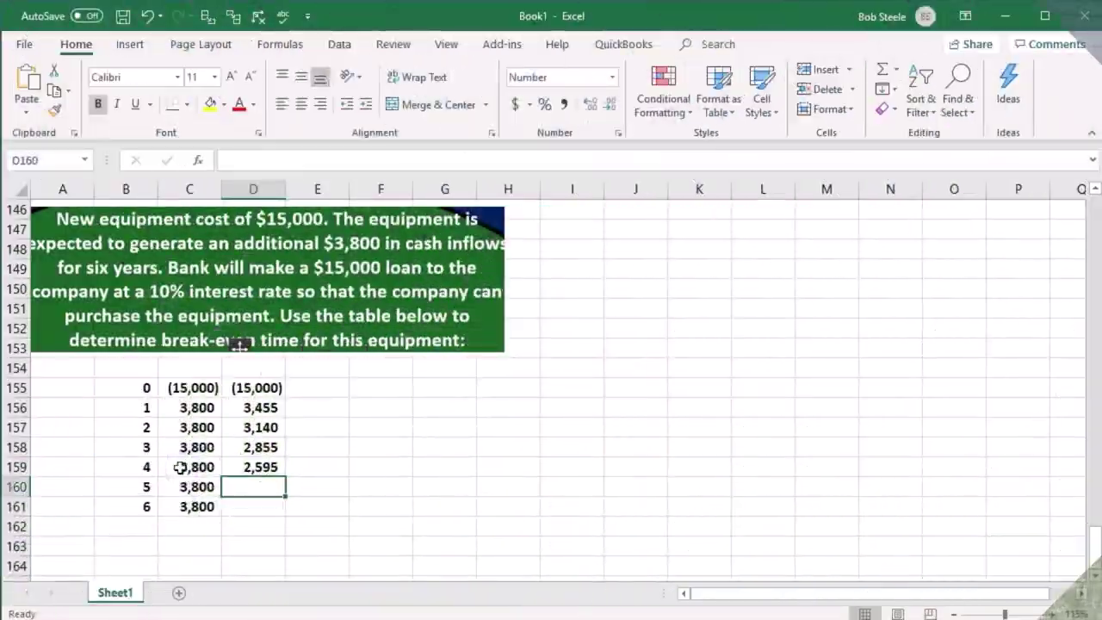
Fill the present value formula in D159 down through D161 for years 5 and 6
left_click(246, 465)
left_click_drag(285, 476, 270, 508)
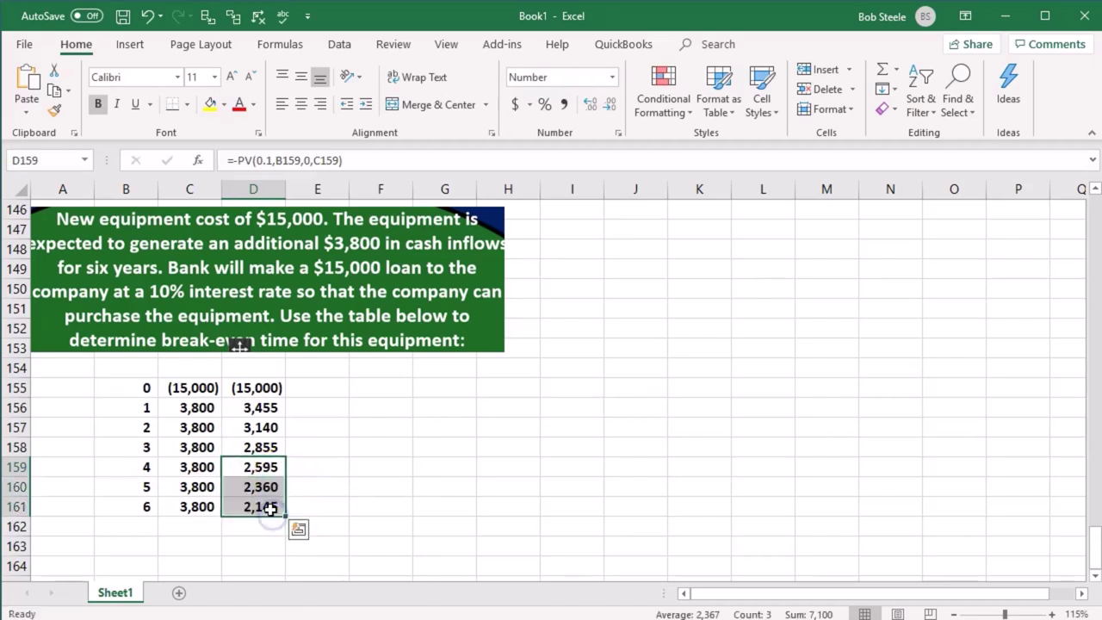
Compare the totals of the present values in D156:D161 and the undiscounted inflows in C156:C161
left_click(311, 405)
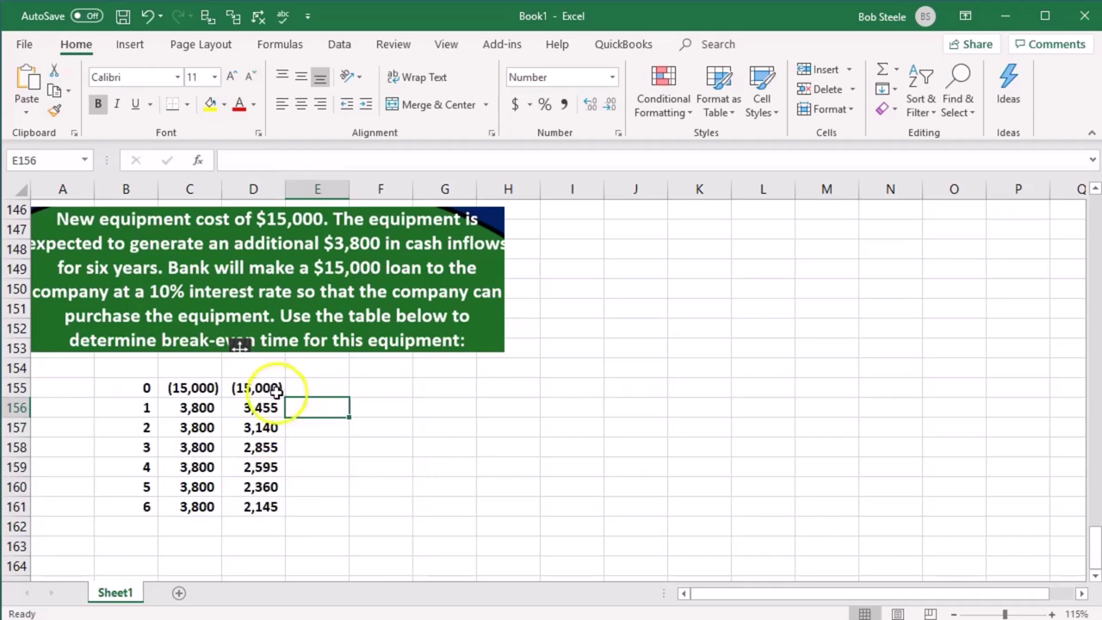
left_click_drag(260, 406, 269, 500)
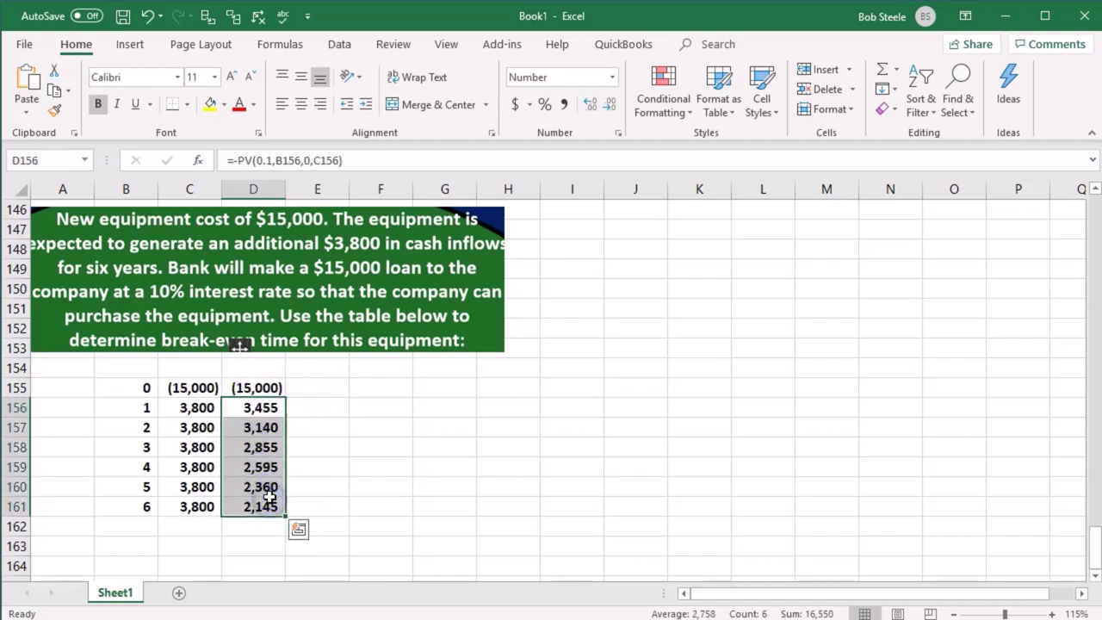
left_click_drag(197, 408, 199, 508)
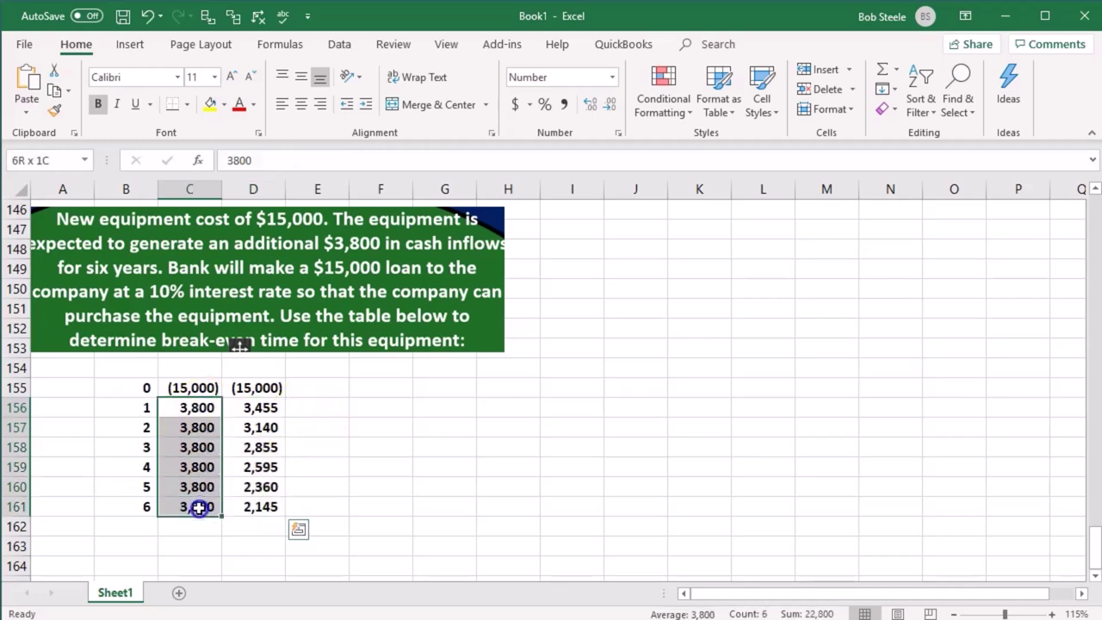
left_click(317, 410)
type("=")
type("=")
key("Escape")
Start the cumulative present value column by entering =D155 in E155
key("Up")
type("=")
key("Left")
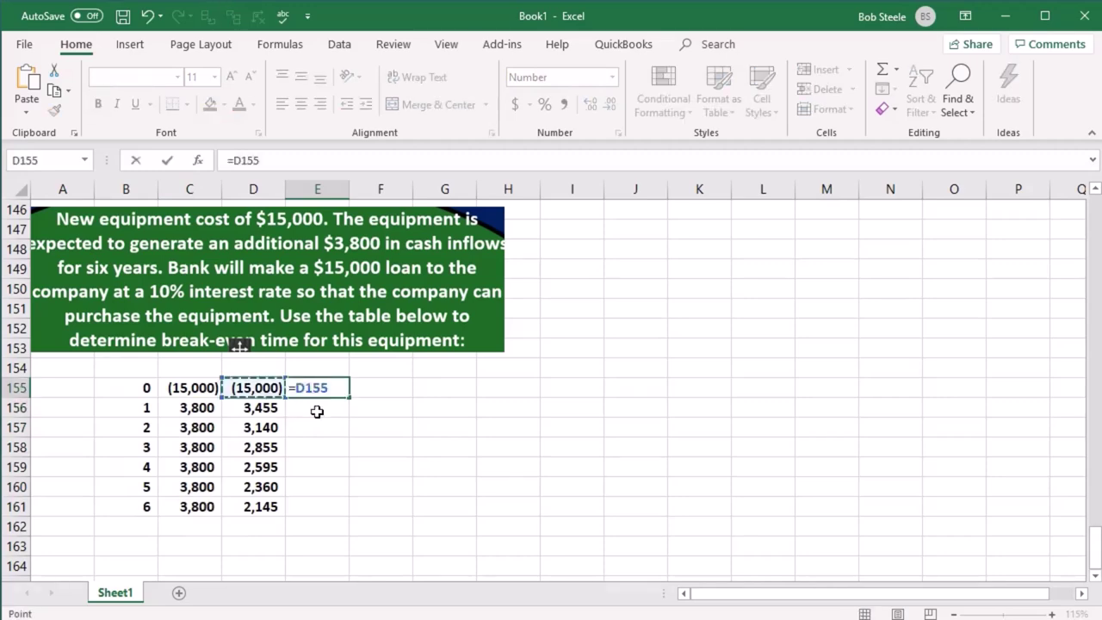
key("Return")
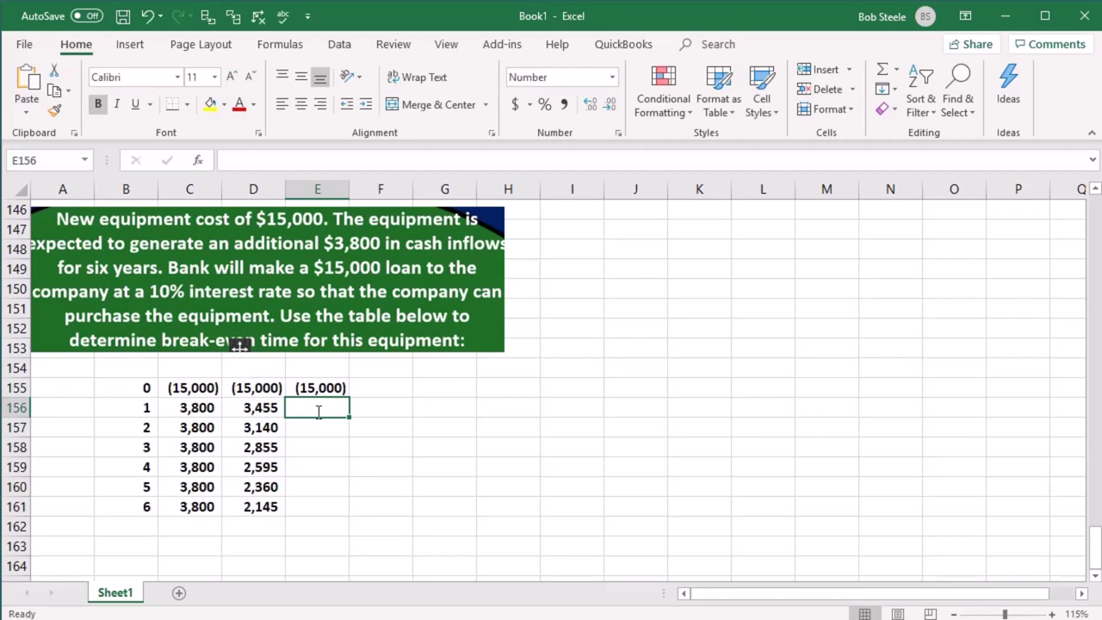
Calculate the year 1 cumulative present value in E156 with the formula =E155+D156
type("=")
key("Up")
type("+")
key("Left")
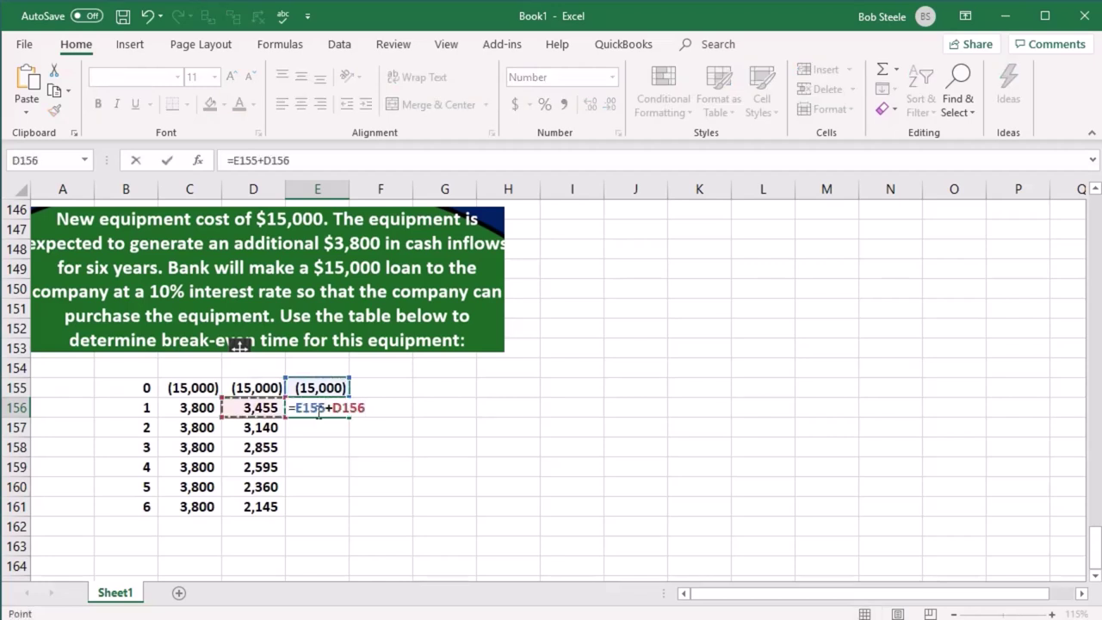
key("Return")
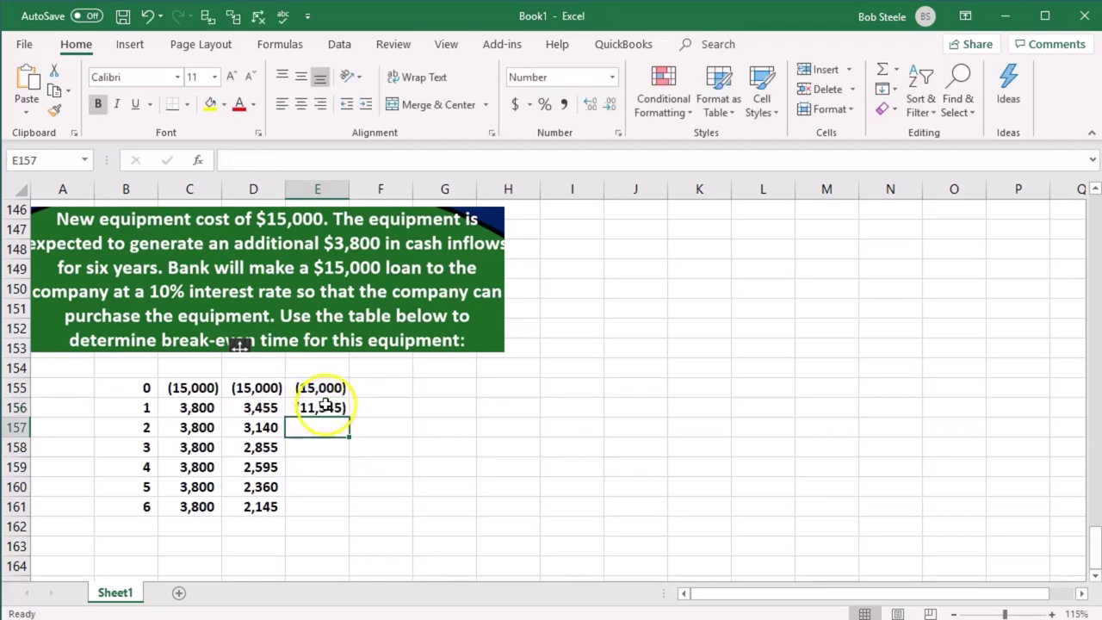
Calculate the year 2 cumulative present value in E157 with the formula =E156+D157
type("=")
key("Up")
type("+")
key("Left")
key("Return")
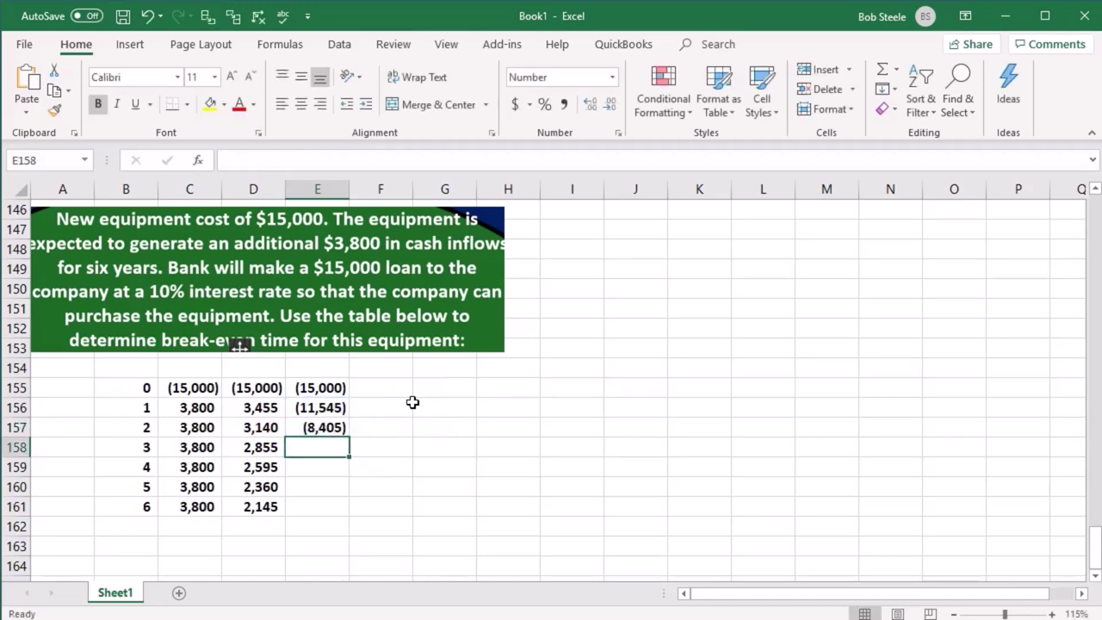
Calculate the year 3 cumulative present value in E158 with the formula =E157+D158
type("=")
key("Up")
type("+")
key("Left")
key("Return")
Calculate the year 4 cumulative present value in E159 with the formula =E158+D159
type("=")
key("Up")
type("+")
key("Left")
key("Return")
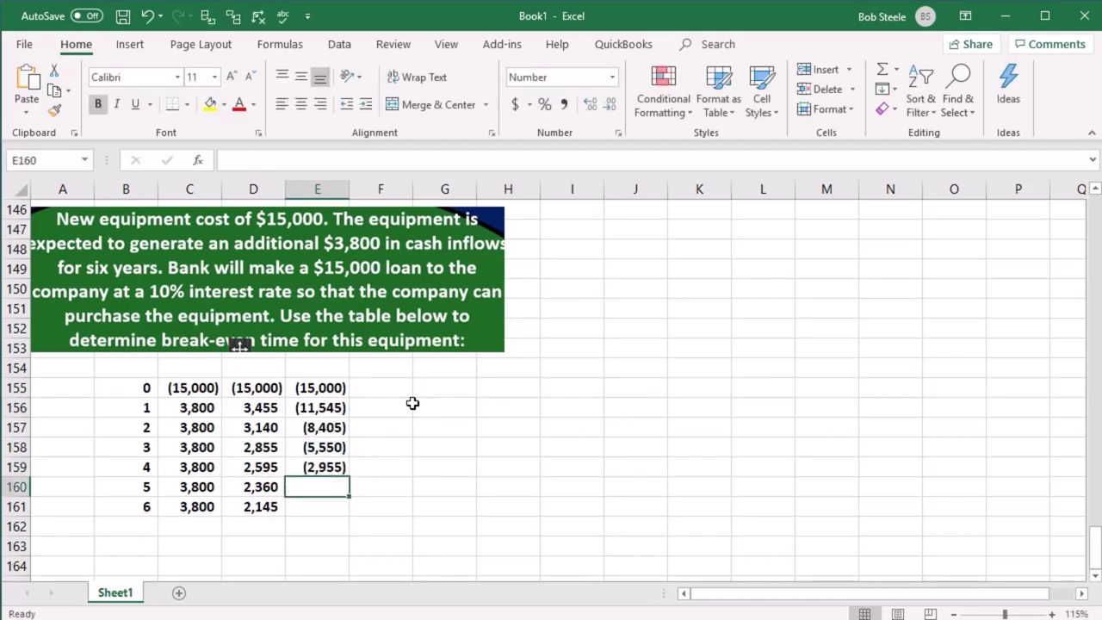
Calculate the year 5 cumulative present value in E160 with the formula =E159+D160
type("=")
key("Up")
type("+")
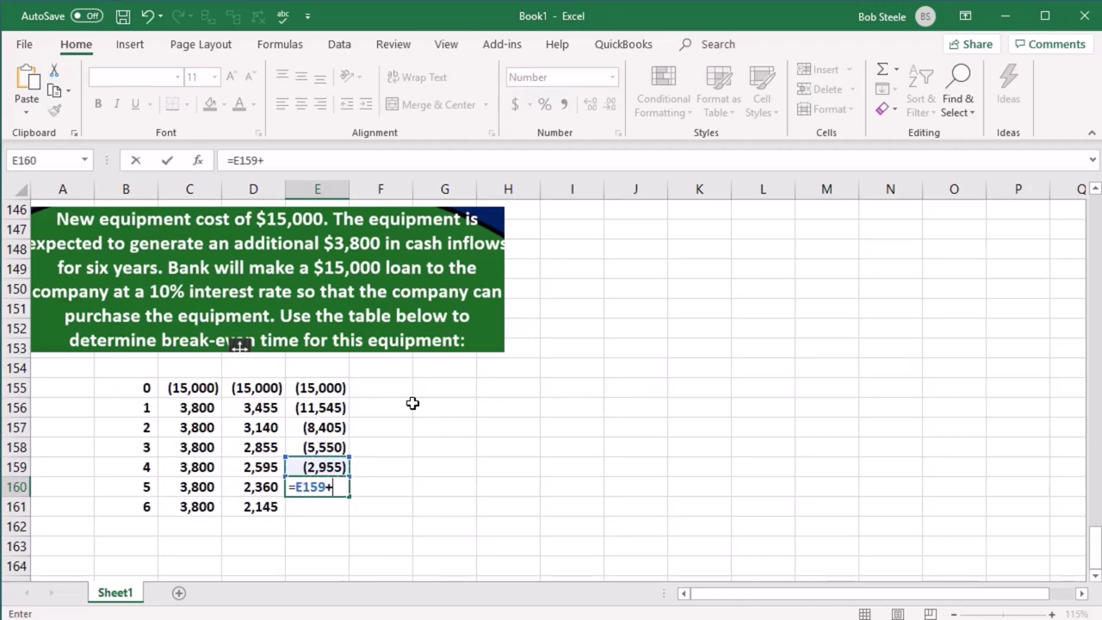
key("Left")
key("Return")
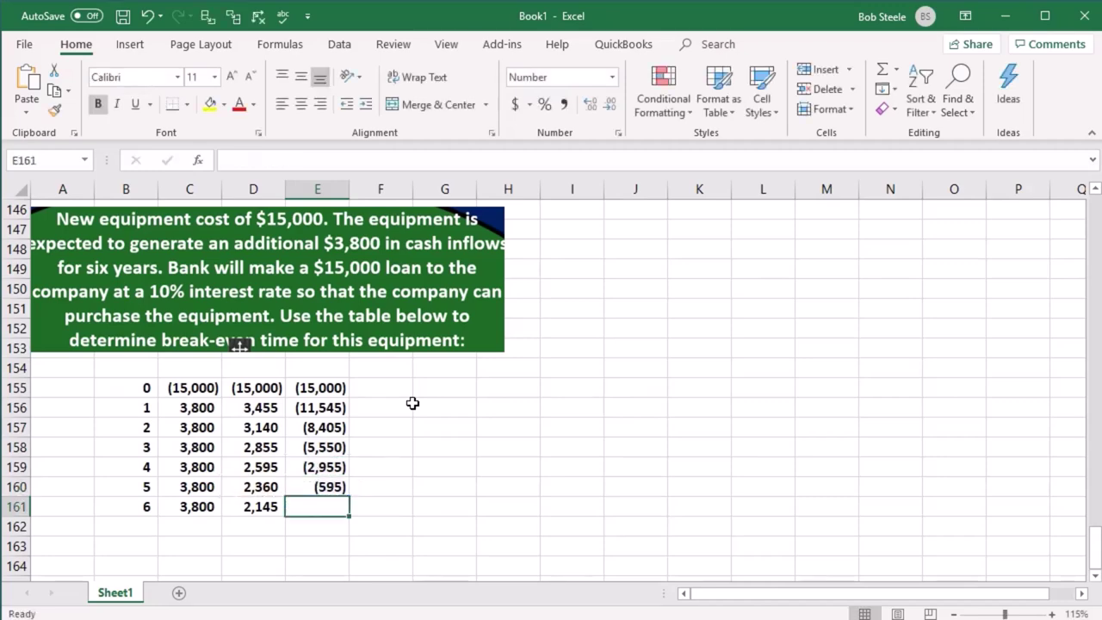
Calculate the year 6 cumulative present value in E161 with the formula =E160+D161
type("=")
key("Up")
type("+")
key("Left")
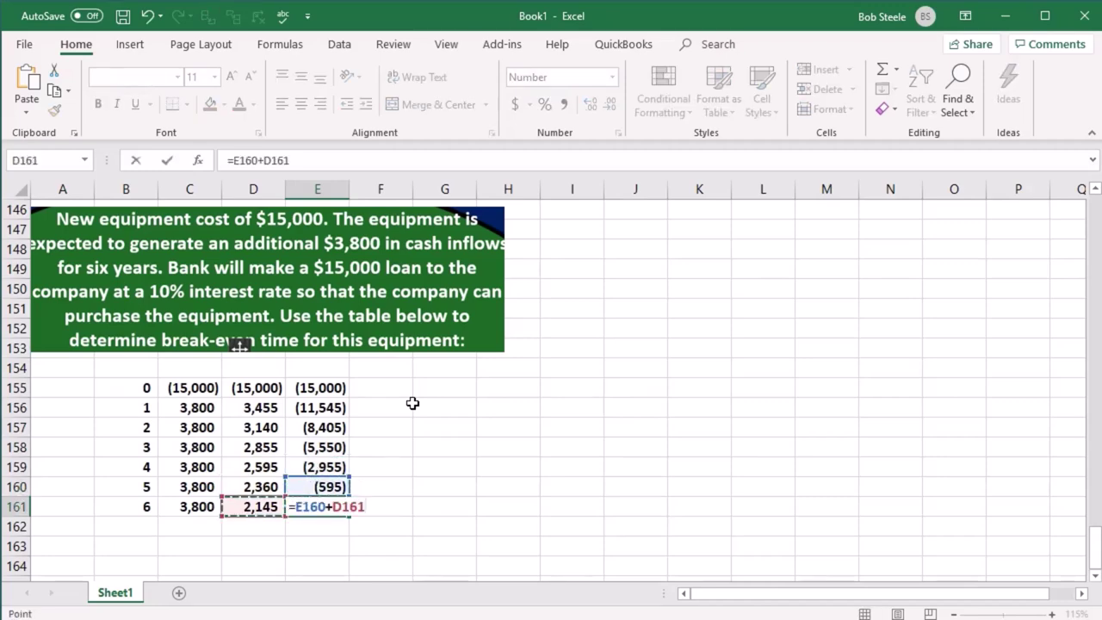
key("Return")
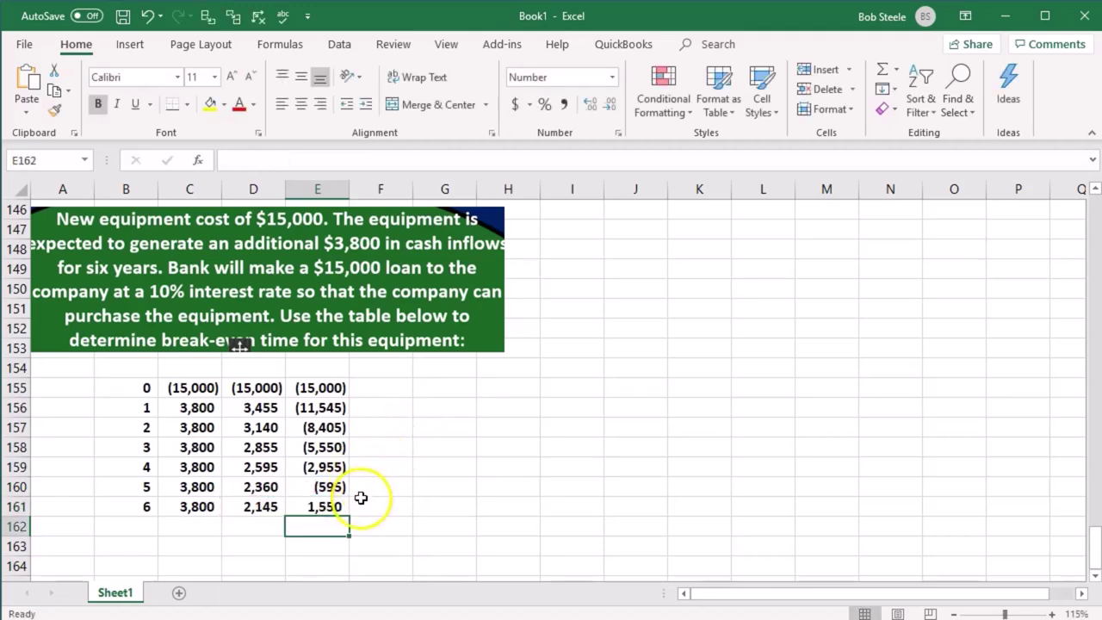
Examine the year 5 and year 6 cumulative present values in E160:E161 for the break-even interval
left_click_drag(328, 488, 334, 501)
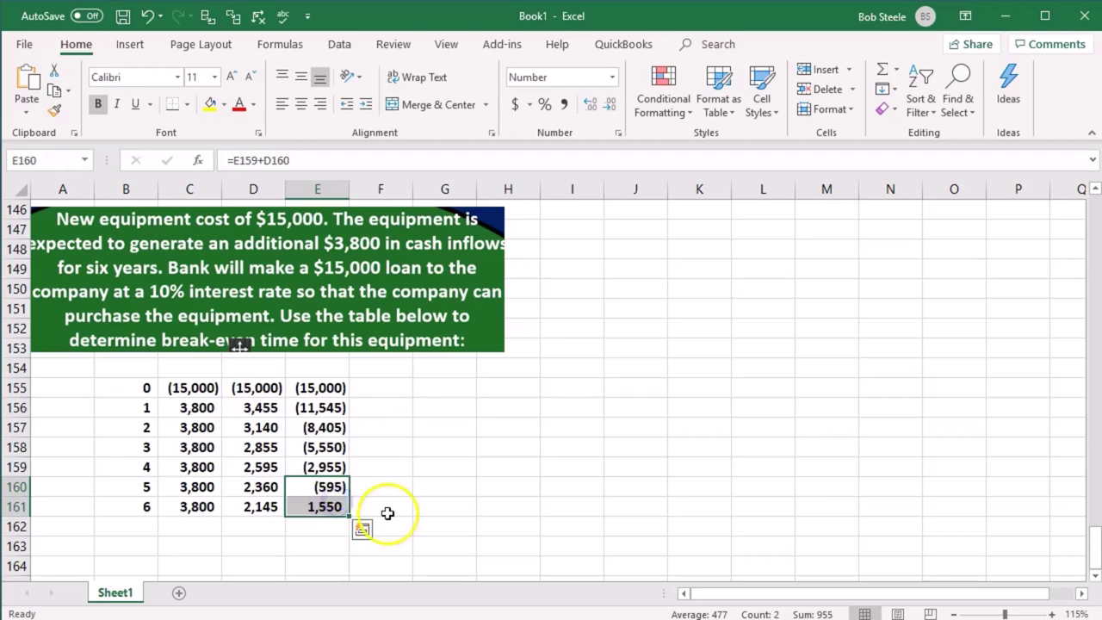
left_click(449, 508)
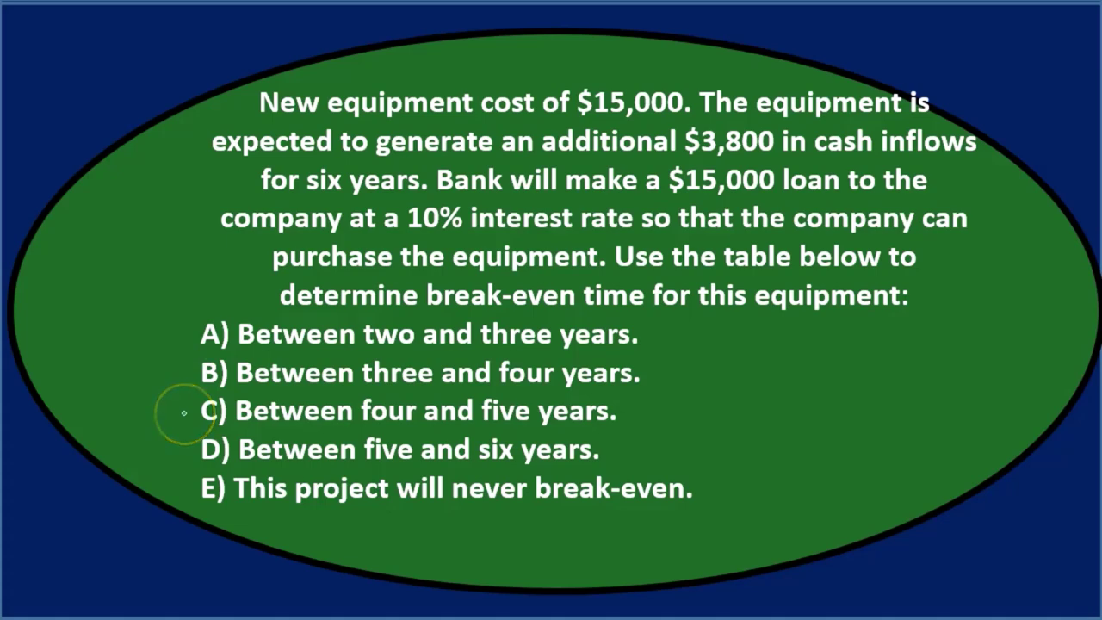
mouse_move(193, 435)
left_mouse_down()
mouse_move(192, 467)
mouse_move(237, 464)
mouse_move(213, 435)
left_mouse_up()
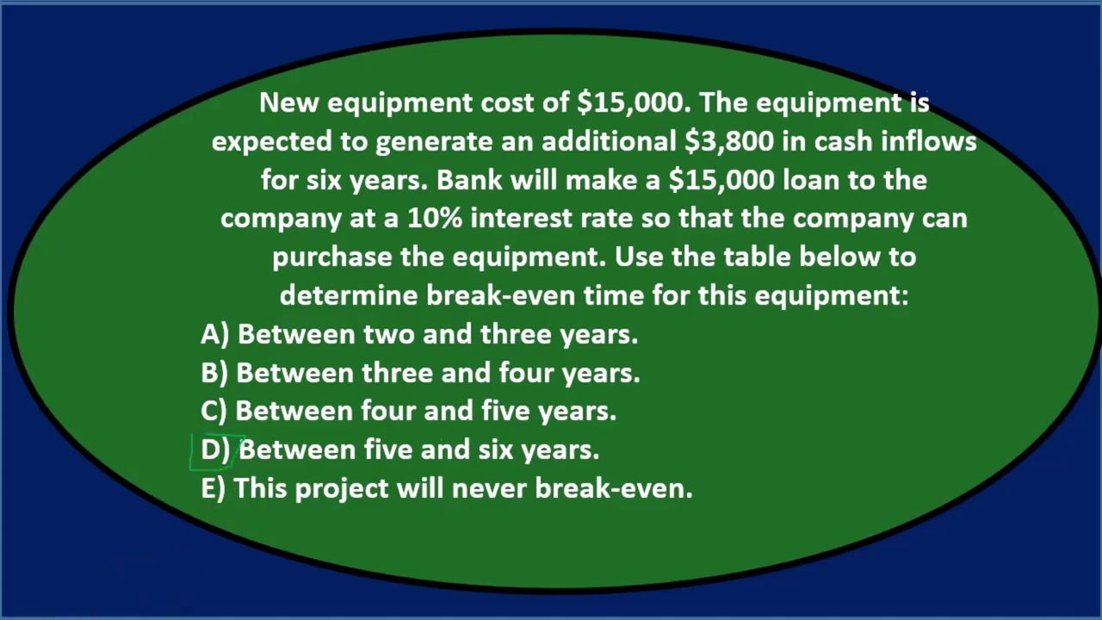
key("Right")
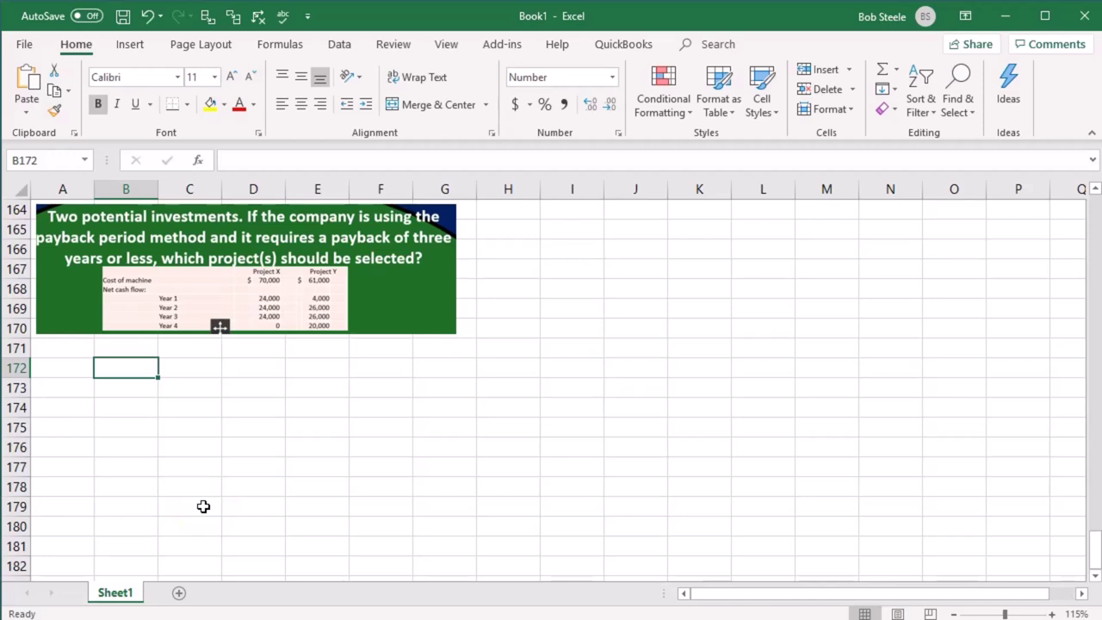
Enter the year numbers 0 through 4 in B172:B176 below the two-investment payback problem
type("0")
key("Return")
type("1")
key("Return")
type("2")
key("Return")
type("3")
key("Return")
type("4")
key("Return")
Enter Project X's machine cost as -70000 in C172 beside year 0
key("Right")
key("Up")
key("Up")
key("Up")
key("Up")
key("Up")
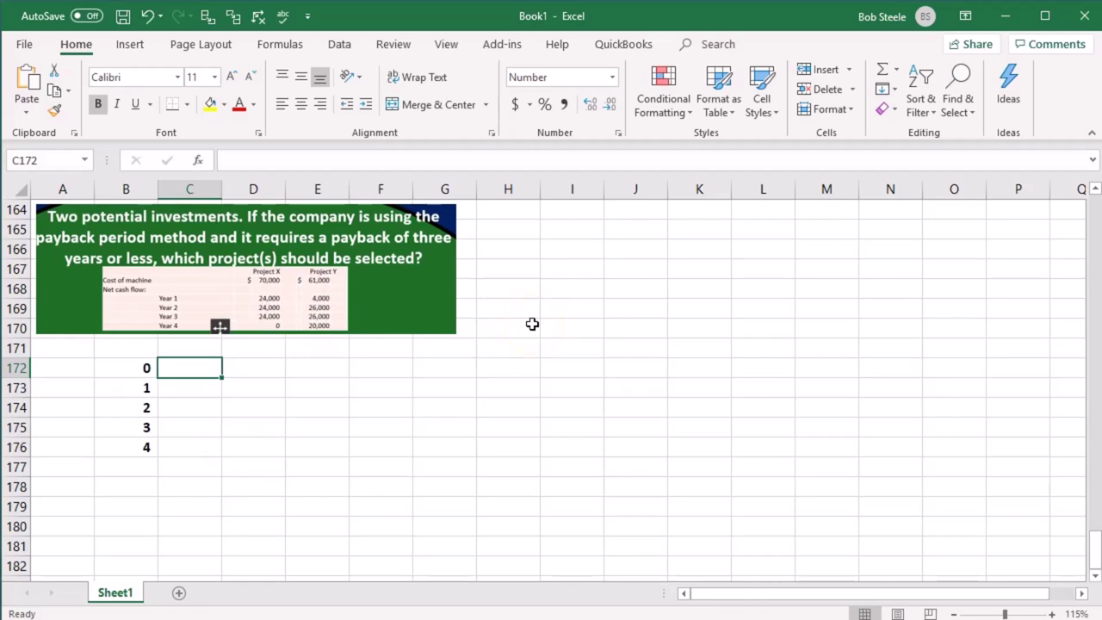
type("-70000")
key("Return")
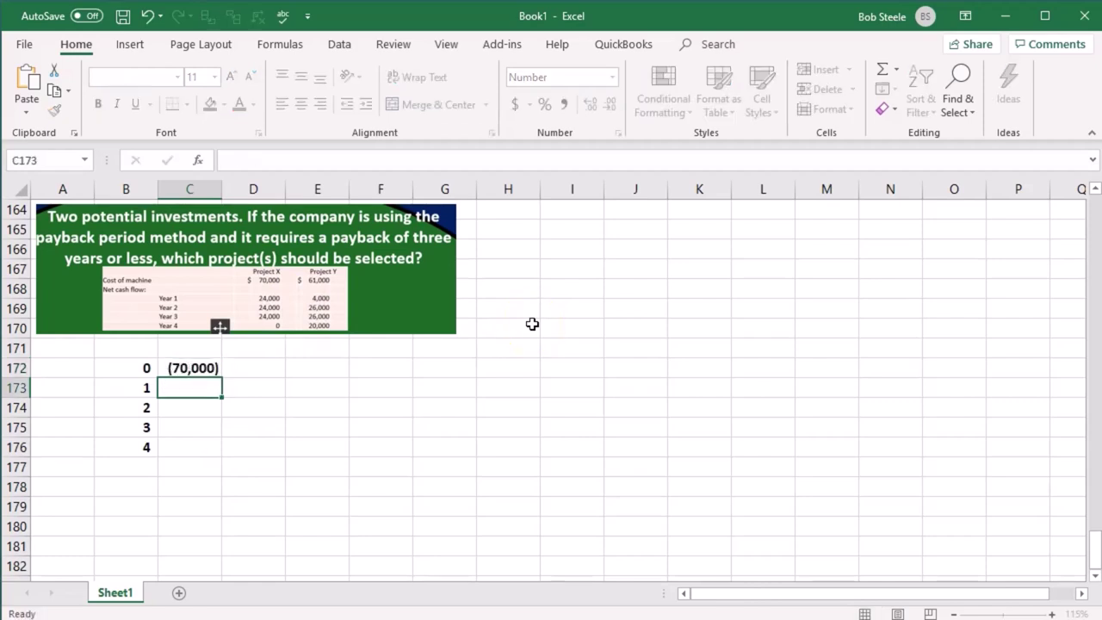
Enter Project X's net cash flows: 24,000 for years 1 to 3 in C173:C175 and 0 for year 4 in C176
type("24000")
key("Return")
type("24,000")
key("Return")
type("24,00")
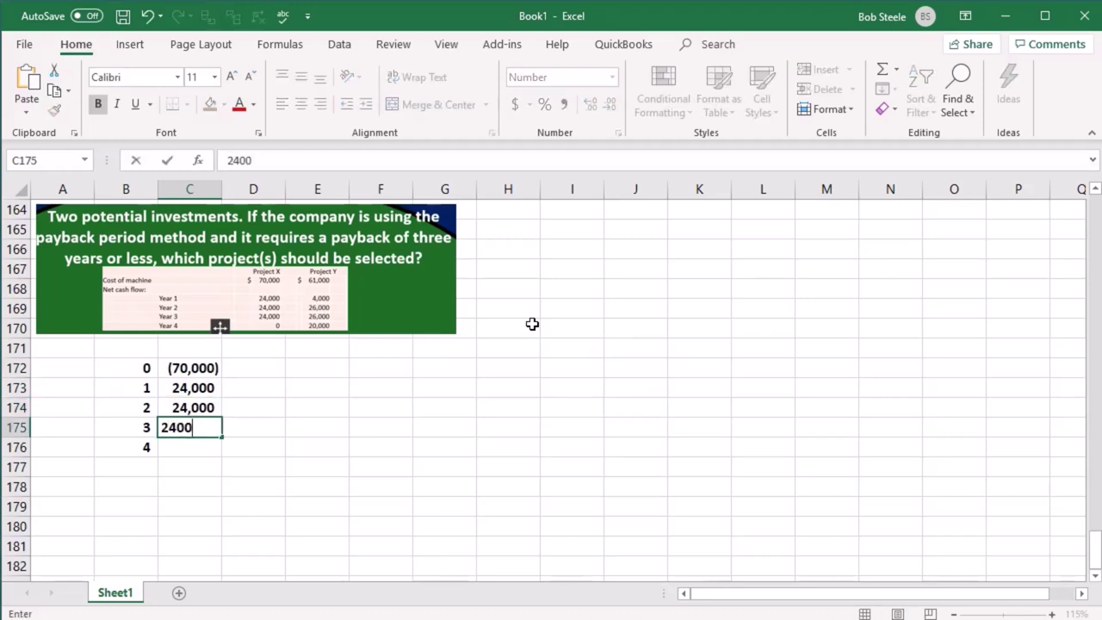
type("0")
key("Return")
type("0")
key("Return")
Start Project X's cumulative cash flow column by entering =C172 in D172
key("Right")
key("Up")
key("Up")
key("Up")
key("Up")
key("Up")
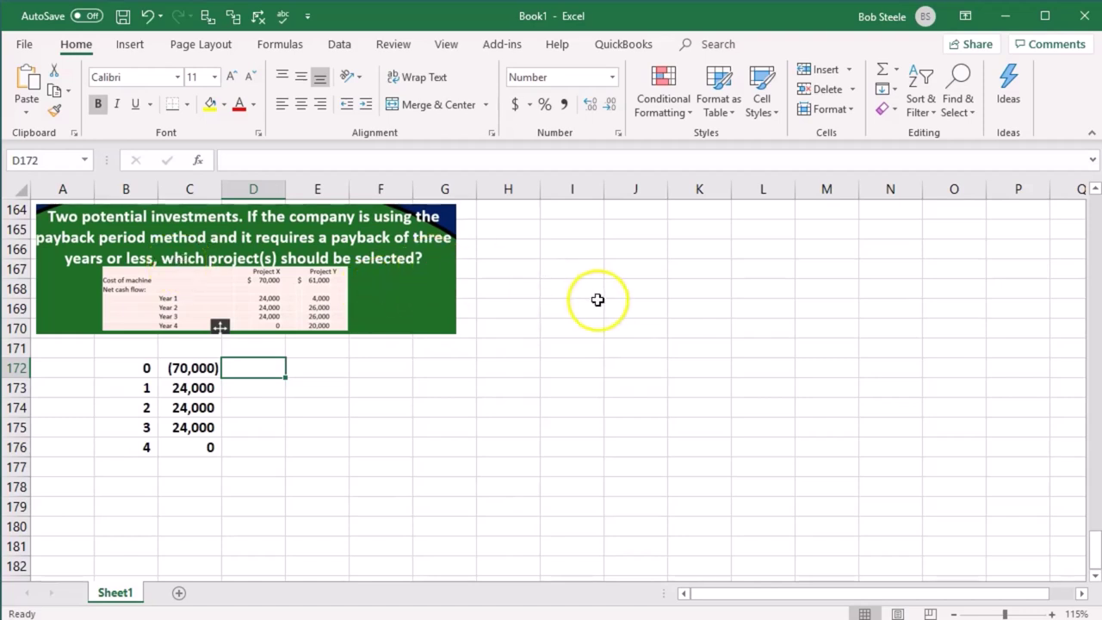
type("=")
key("Left")
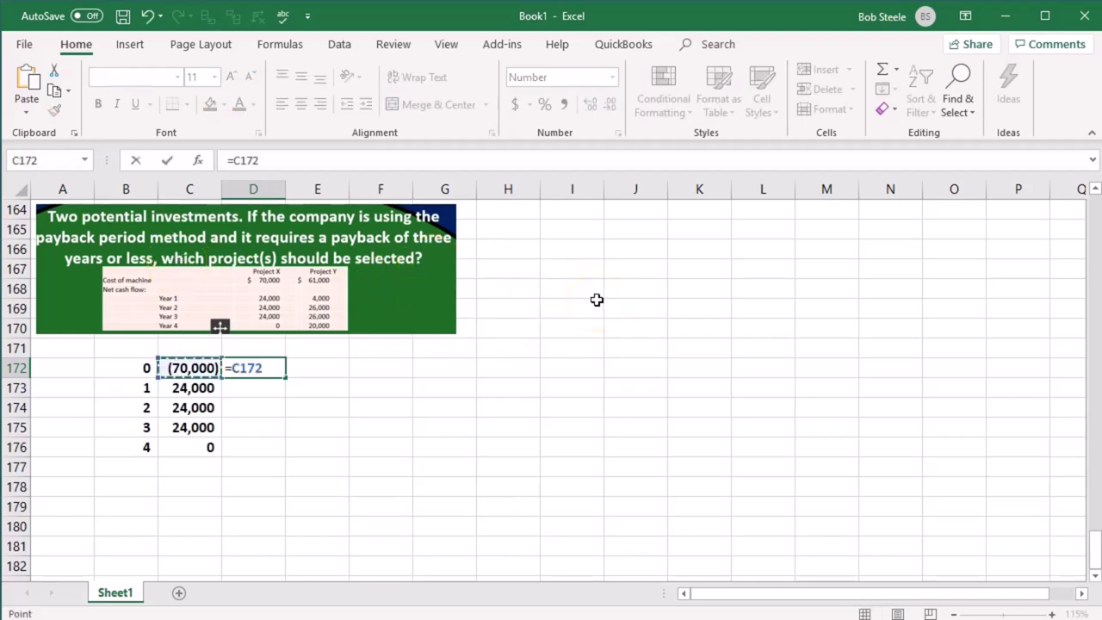
key("Return")
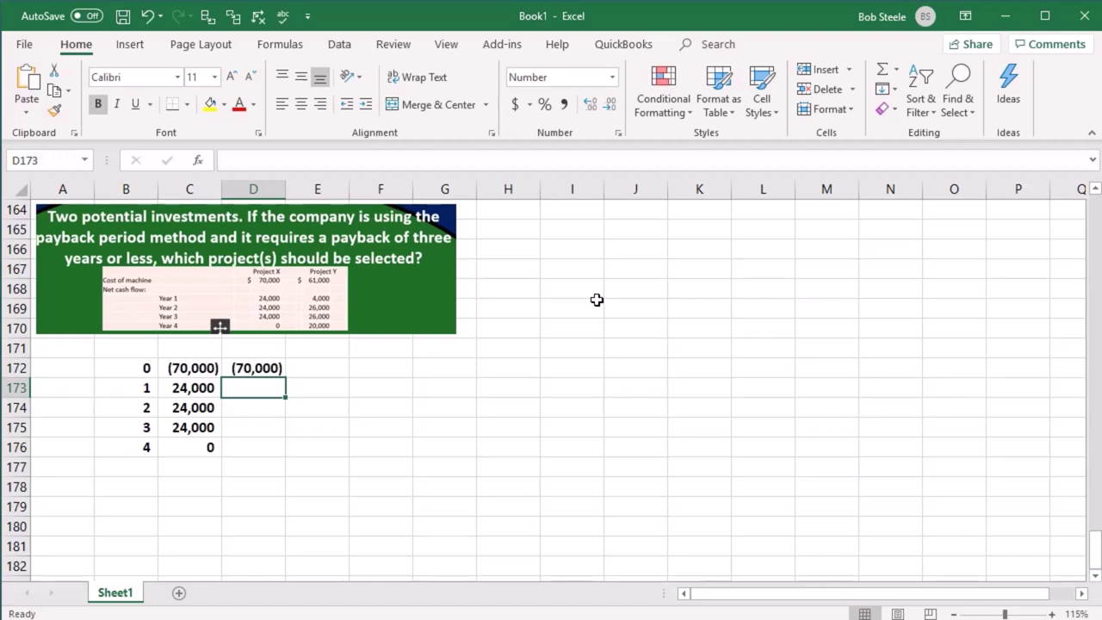
Calculate Project X's year 1 cumulative cash flow in D173 with the formula =D172+C173
type("=")
key("Up")
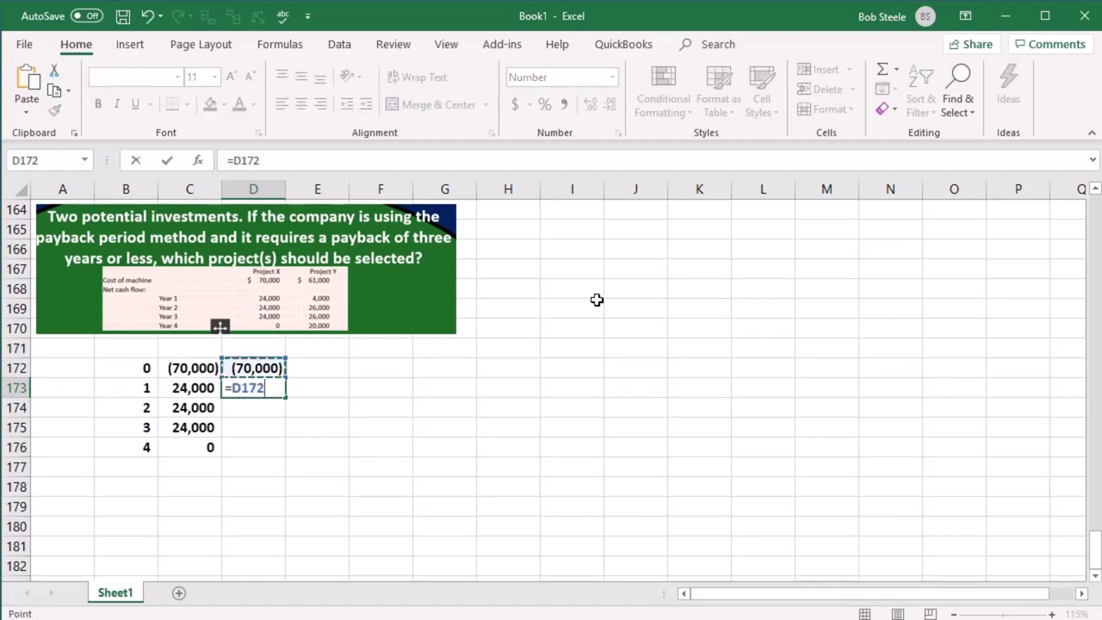
type("+")
key("Left")
key("Return")
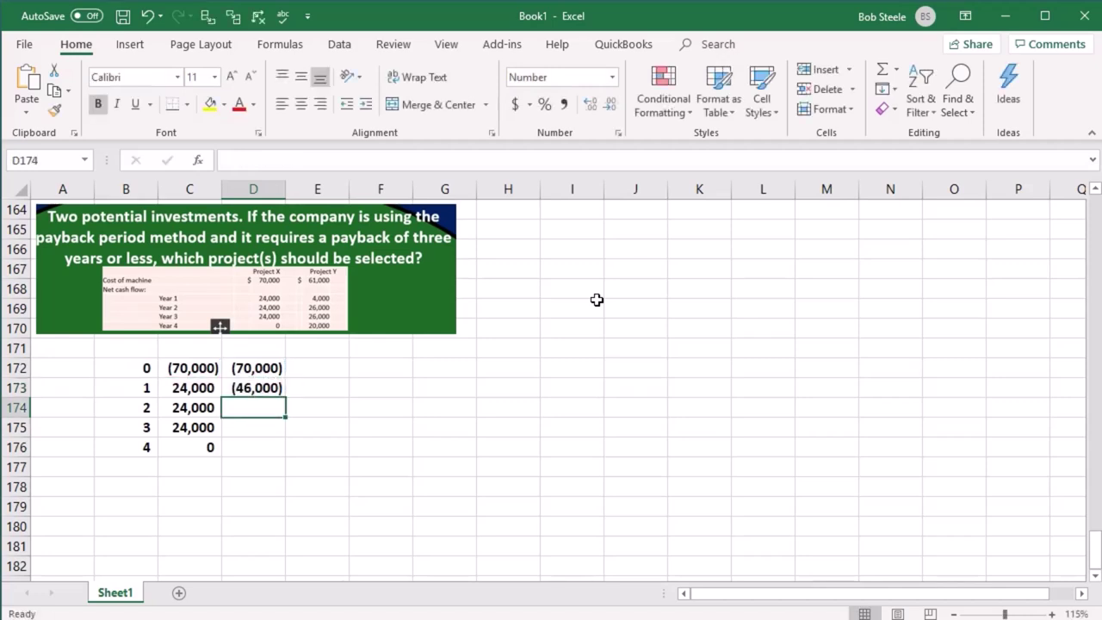
Calculate Project X's year 2 cumulative cash flow in D174 with the formula =D173+C174
type("=")
key("Up")
type("+")
key("Left")
key("Return")
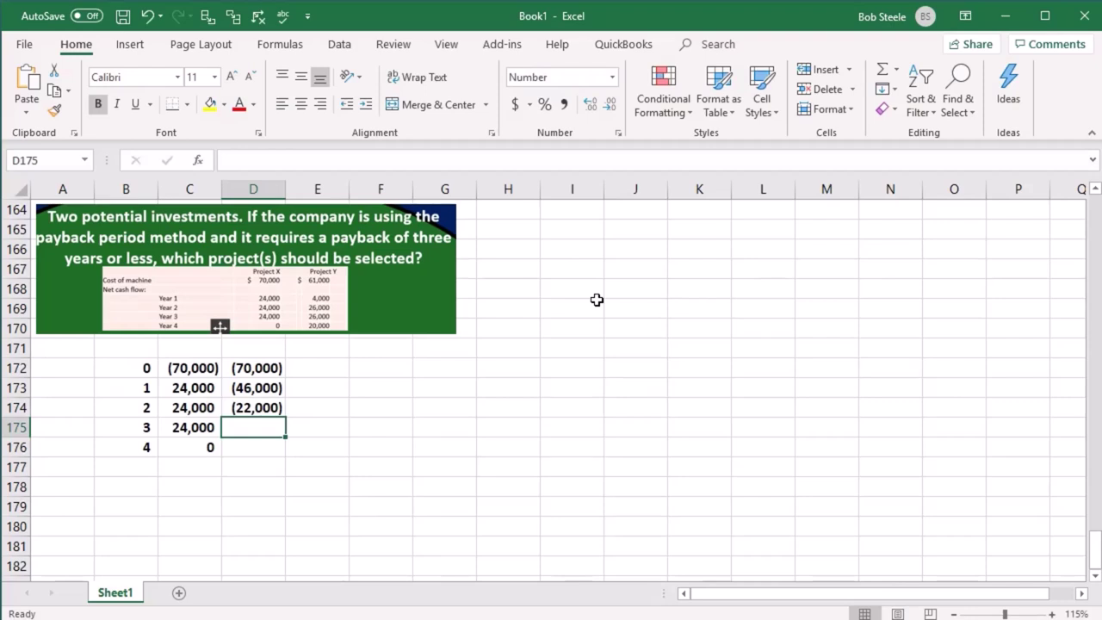
Calculate Project X's year 3 cumulative cash flow in D175 with the formula =D174+C175 and review that cell
type("=")
key("Up")
type("+")
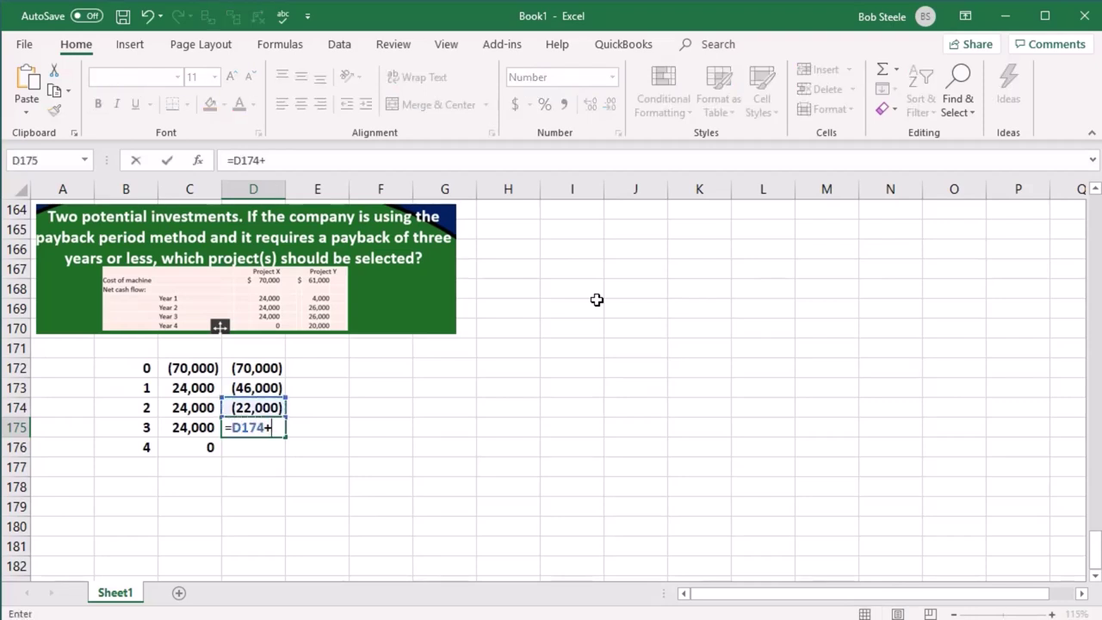
key("Left")
key("Return")
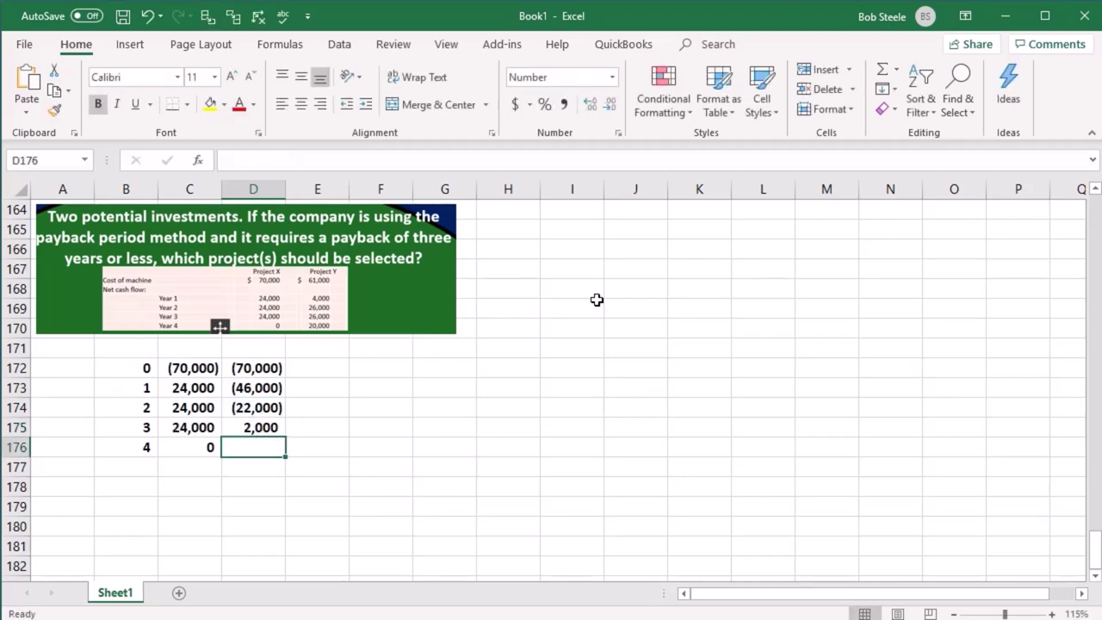
key("Up")
key("Up")
key("Down")
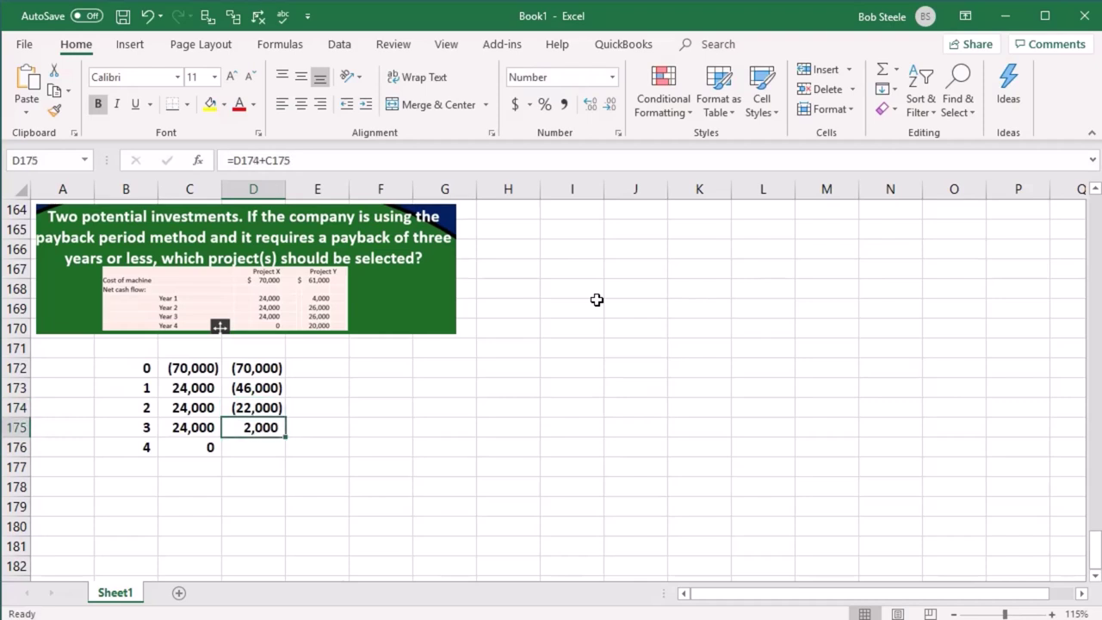
Enter the year numbers 0 through 4 in F172:F176 for the Project Y table
left_click(390, 373)
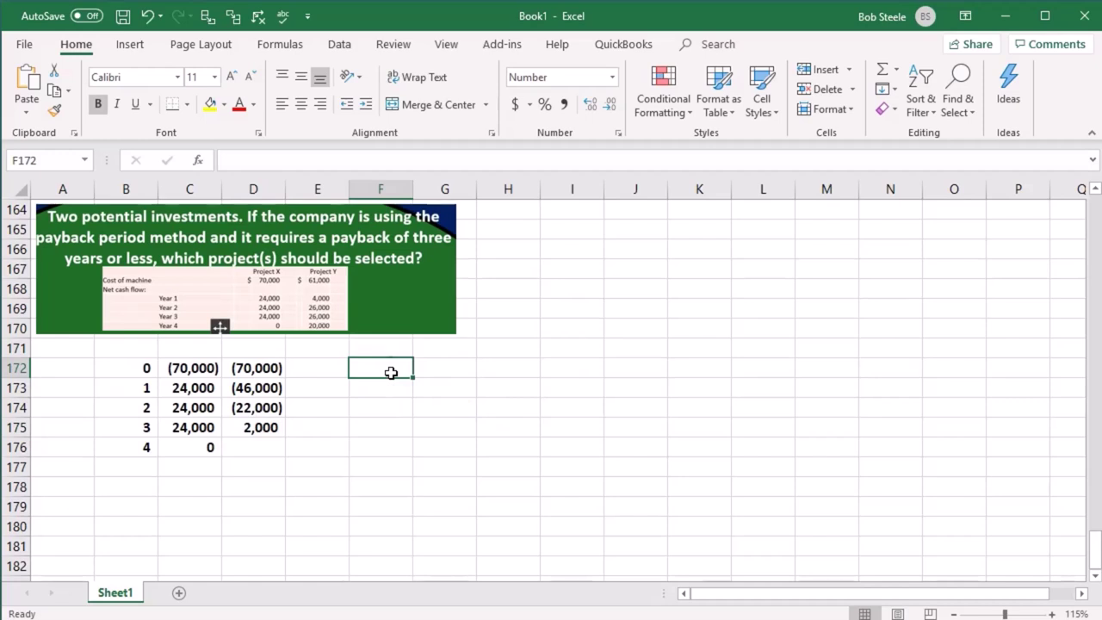
type("0 1 2 3 4")
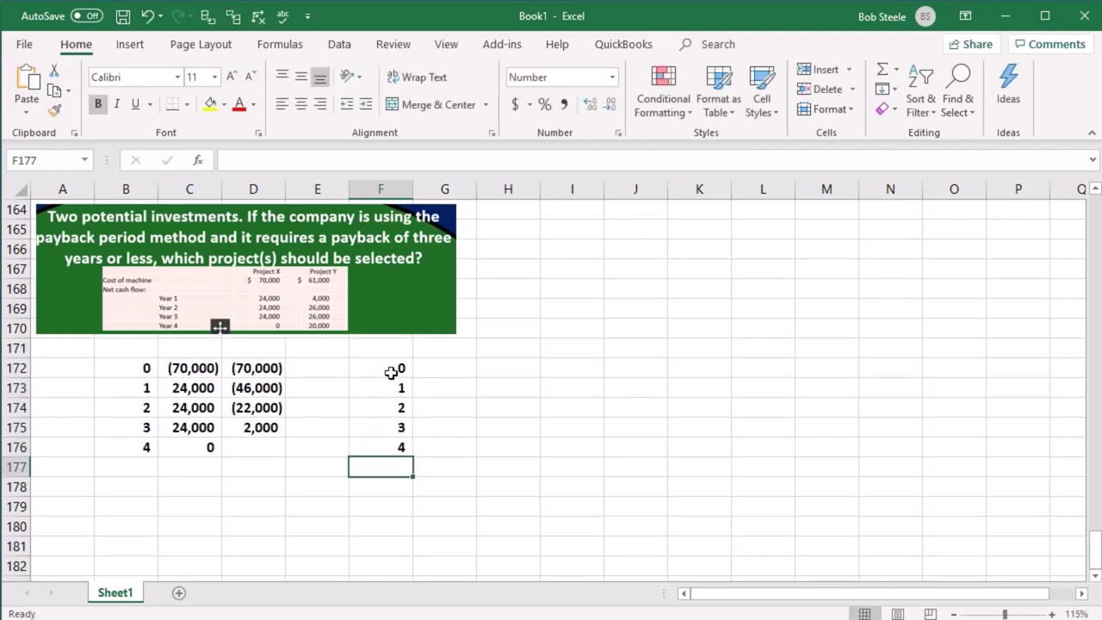
Enter Project Y's machine cost as -61000 in G172 beside year 0
key("Right")
key("Up")
key("Up")
key("Up")
key("Up")
key("Up")
type("-61000")
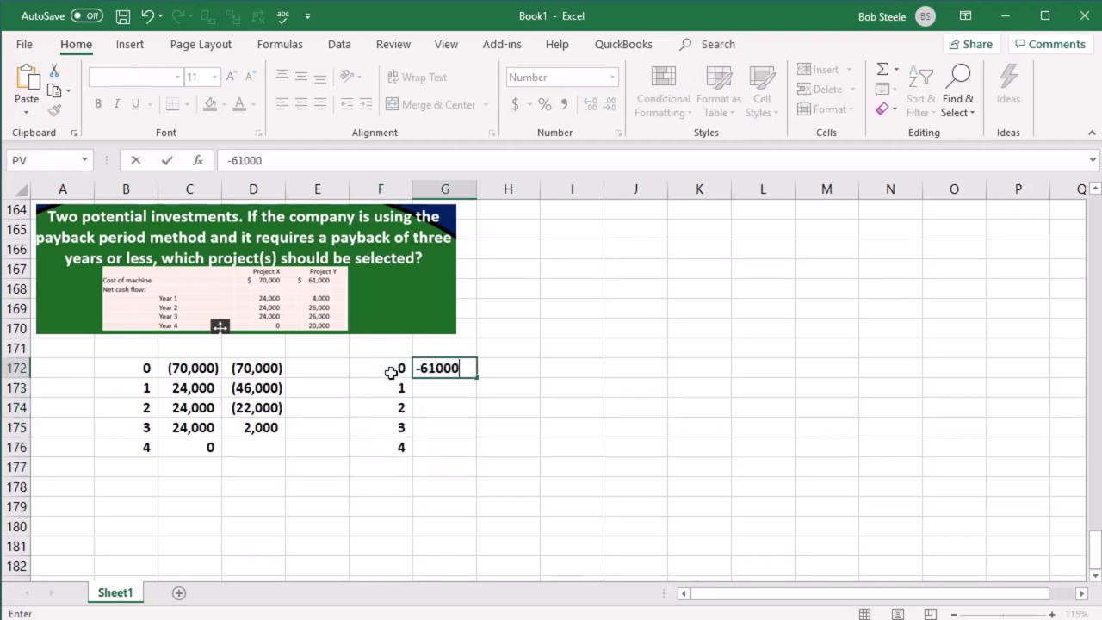
key("Return")
Enter Project Y's net cash flows for years 1 through 4 in G173:G176 as 4000, 26000, 26000 and 20000
type("4000")
key("Return")
type("2600")
key("Return")
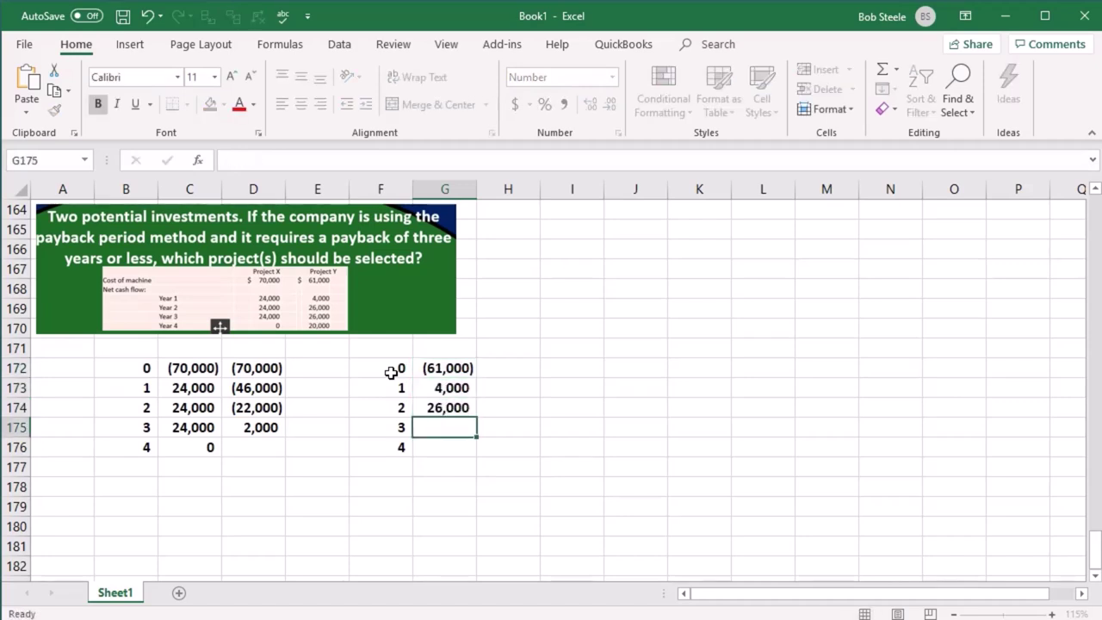
type("26000")
key("Return")
type("20000")
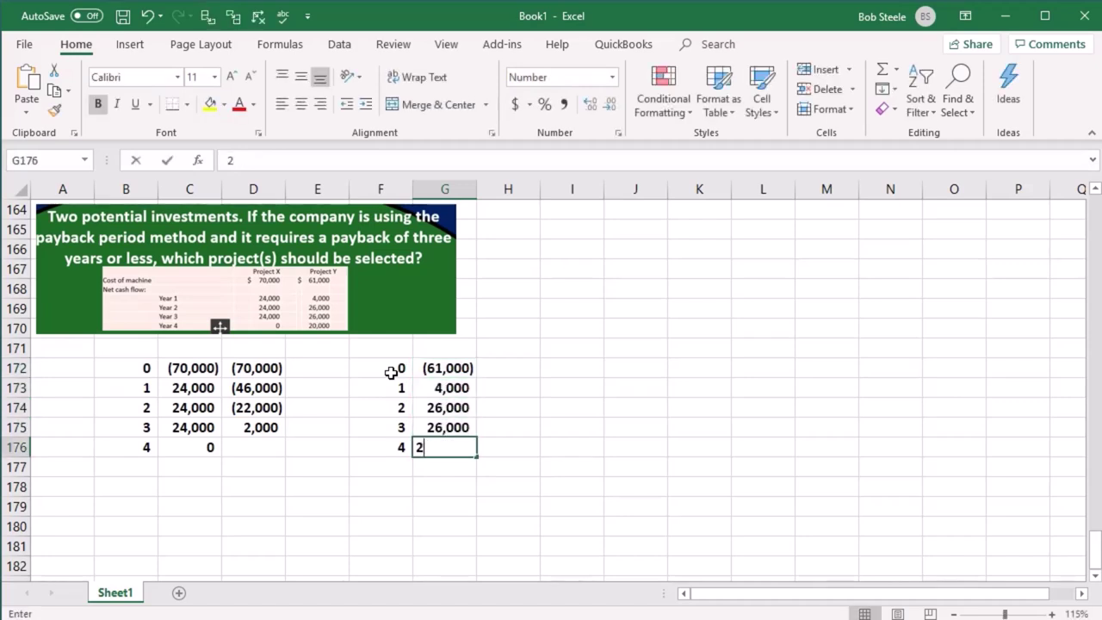
key("Return")
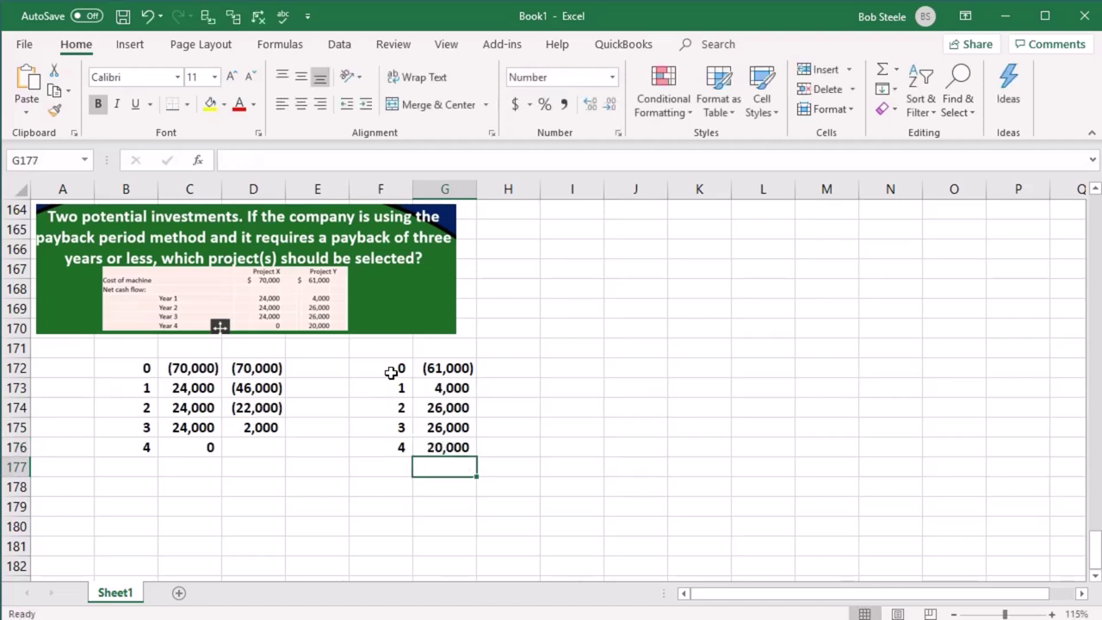
Start Project Y's cumulative cash flow column in H172 with the formula =G172
key("Right")
key("Up")
key("Up")
key("Up")
key("Up")
key("Up")
type("=")
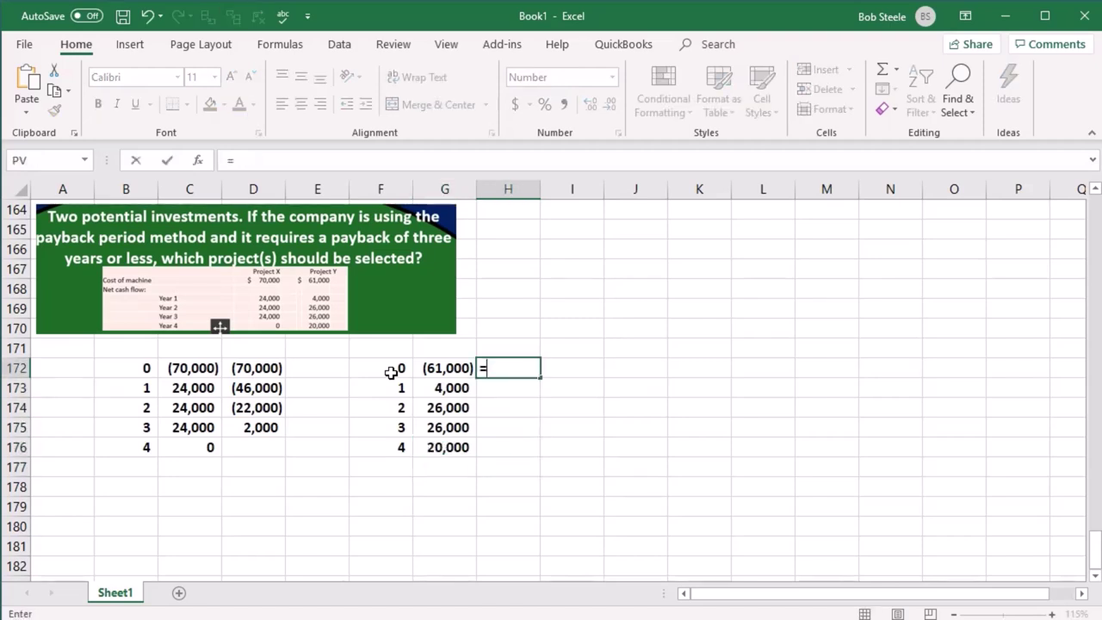
key("Left")
key("Return")
Calculate Project Y's year 1 cumulative cash flow in H173 with the formula =H172+G173
type("=")
key("Up")
type("+")
key("Left")
key("Return")
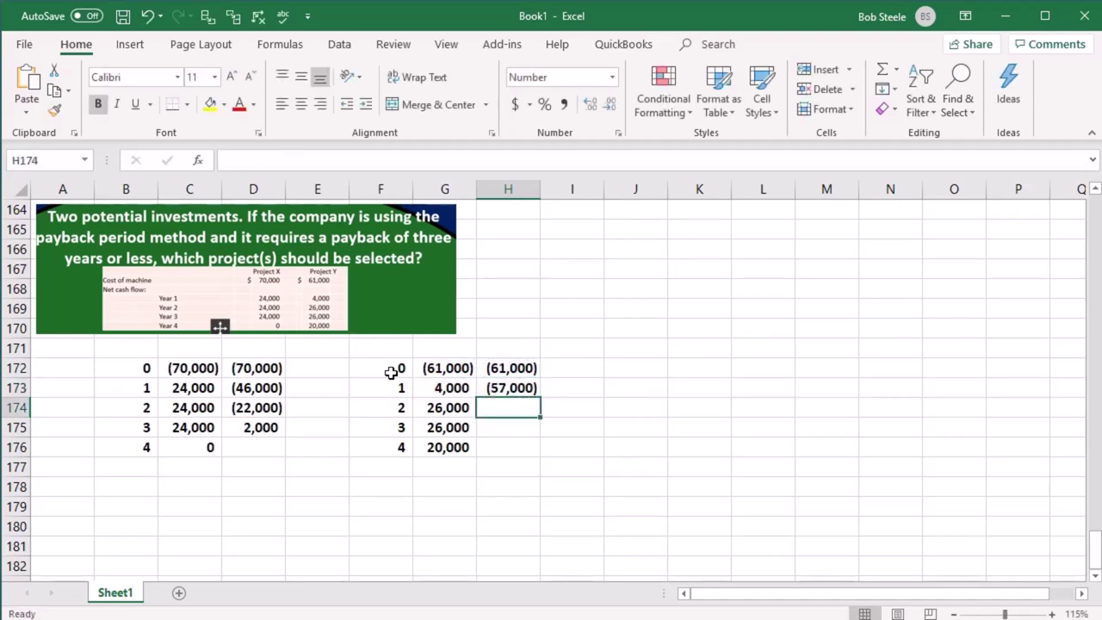
Calculate Project Y's year 2 cumulative cash flow in H174 with the formula =H173+G174
type("=")
key("Up")
type("+")
key("Left")
key("Return")
Calculate Project Y's year 3 cumulative cash flow in H175 with the formula =H174+G175
type("=")
key("Up")
type("+")
key("Left")
key("Return")
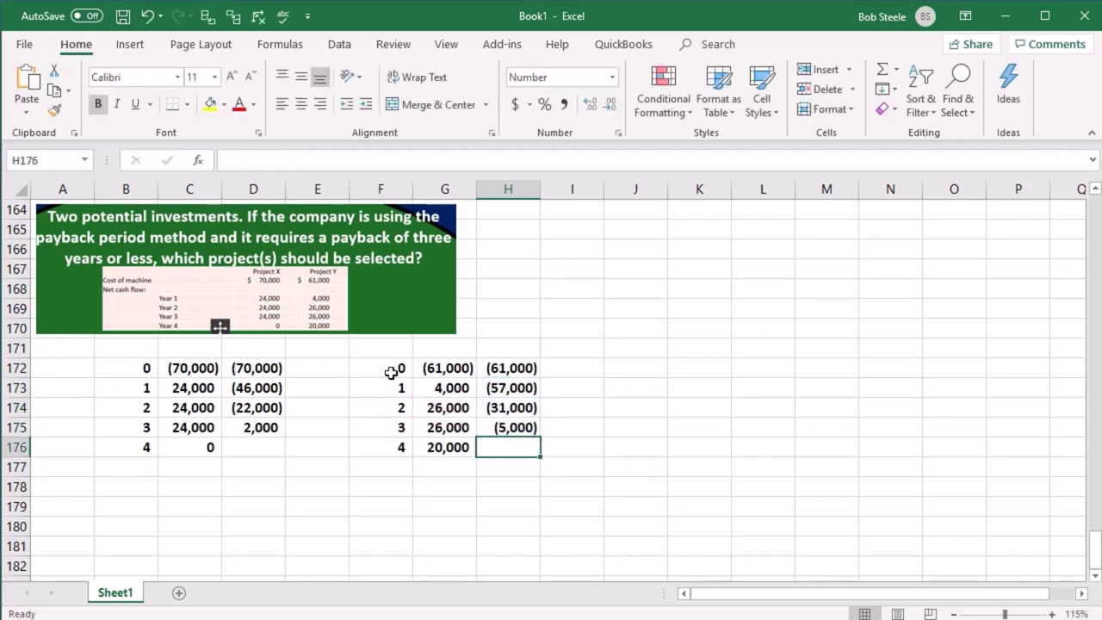
Calculate Project Y's year 4 cumulative cash flow in H176 with the formula =H175+G176 and review the year 3 cell H175
type("=")
key("Up")
type("+")
key("Left")
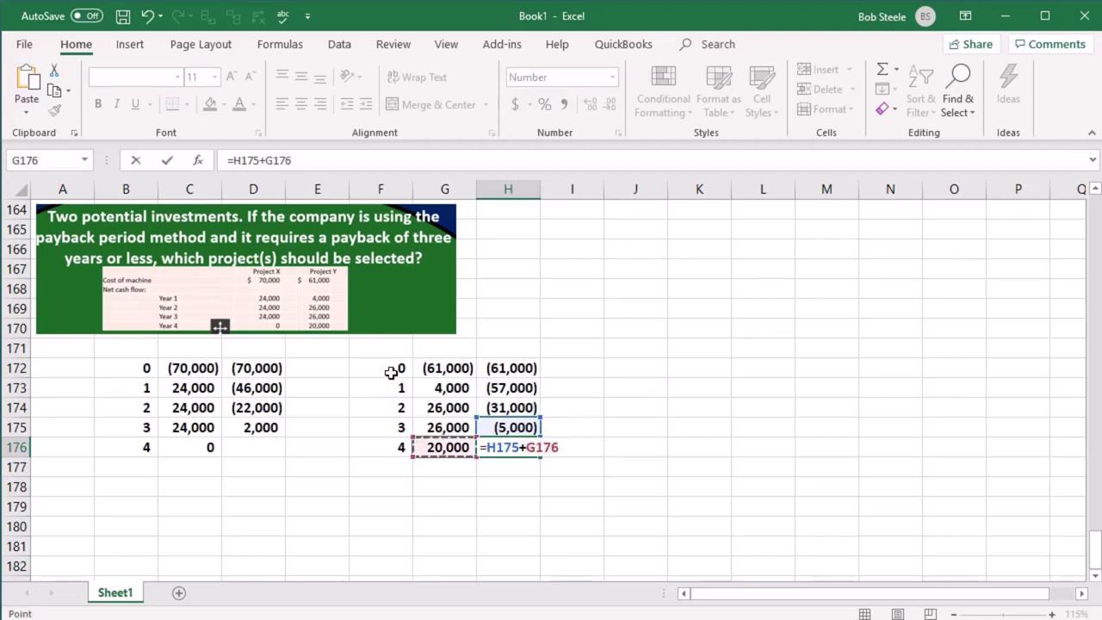
key("Return")
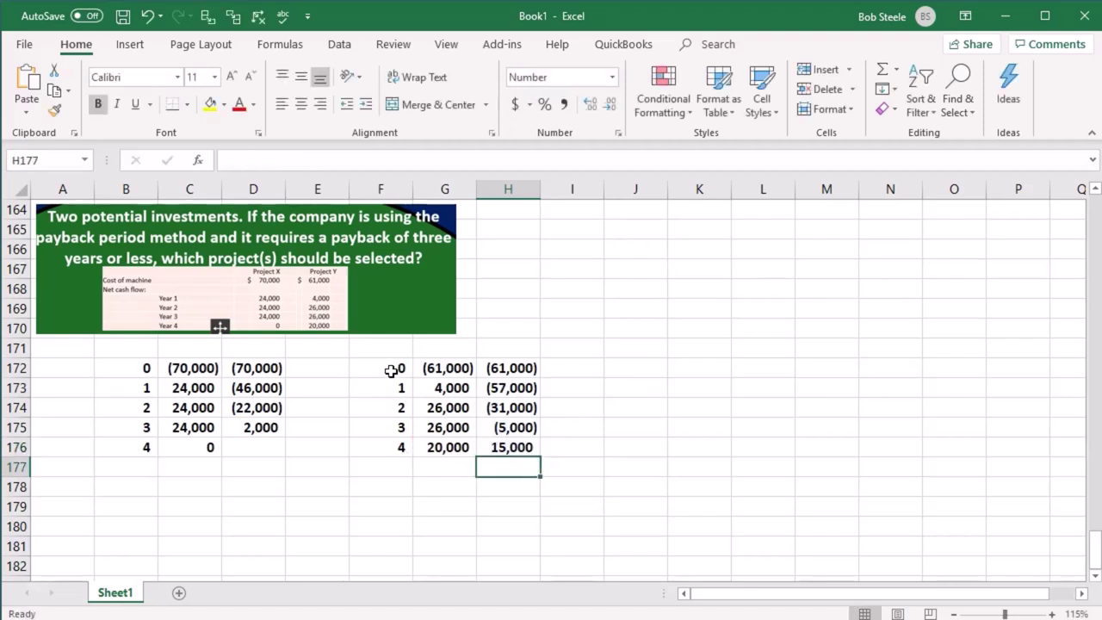
left_click(503, 430)
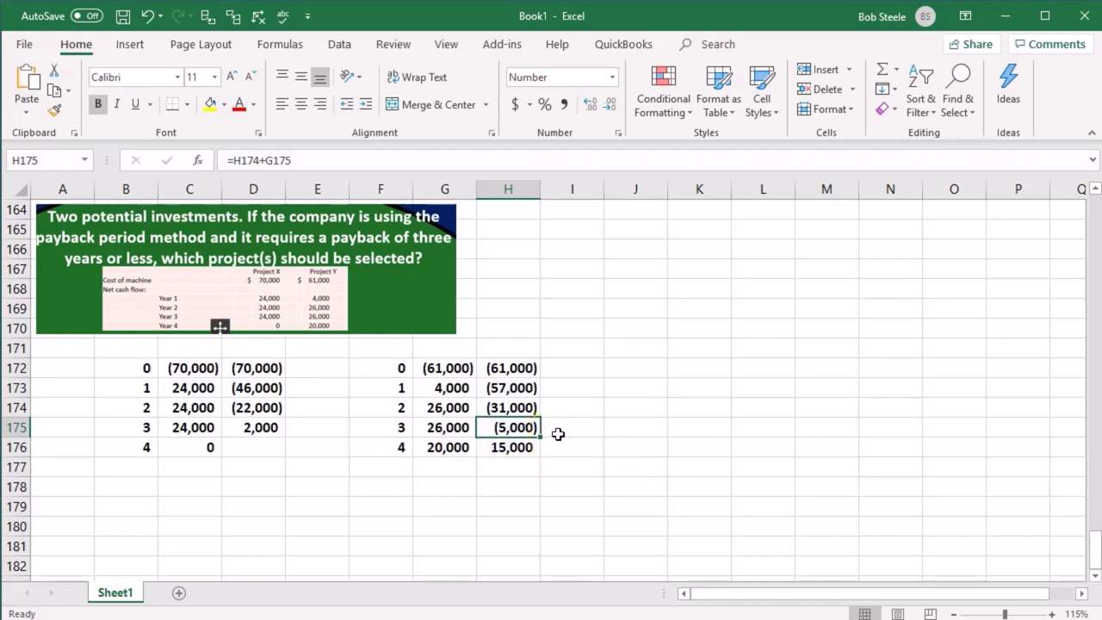
Total Project X's cash flows including the machine cost in C177 with the formula =SUM(C172:C176)
key("Down")
key("Down")
key("Down")
key("Left")
key("Left")
key("Left")
key("Left")
key("Left")
key("Up")
type("=sum(")
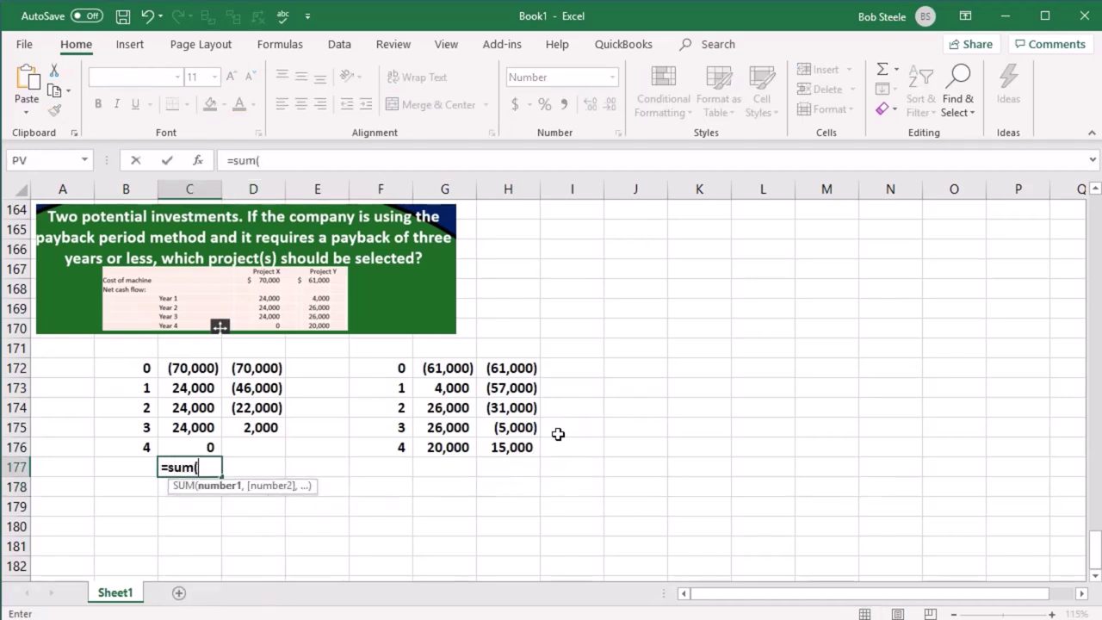
key("Up")
key("Up")
key("Down")
key("shift+Up")
key("shift+Up")
key("shift+Up")
key("shift+Up")
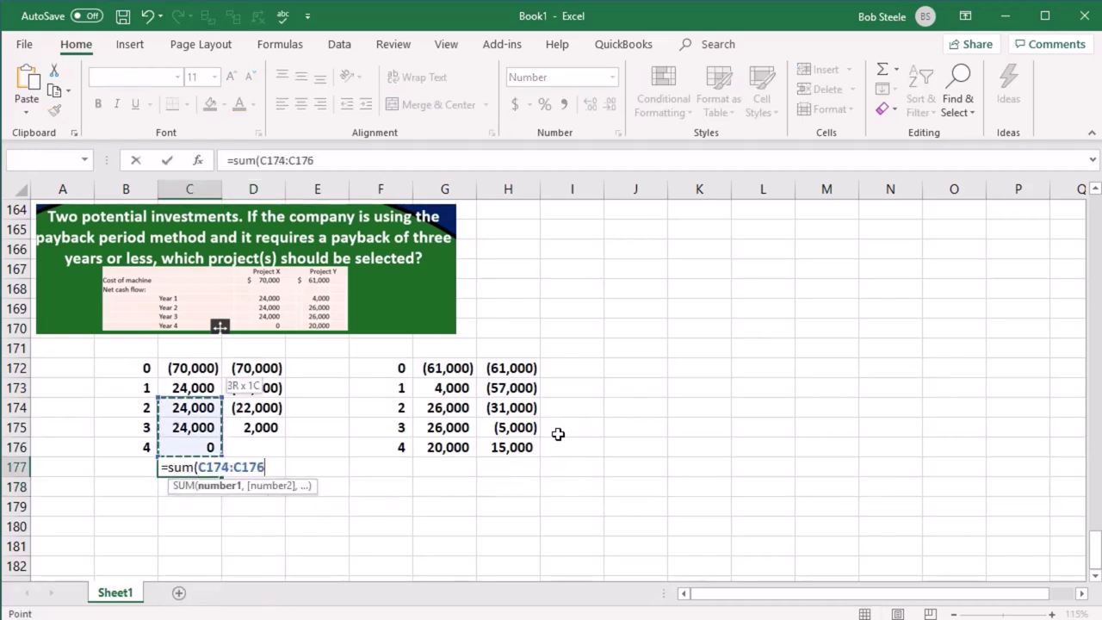
key("Return")
Total Project Y's cash flows including the machine cost in G177 with the formula =SUM(G172:G176)
key("Right")
key("Right")
key("Right")
key("Right")
key("Up")
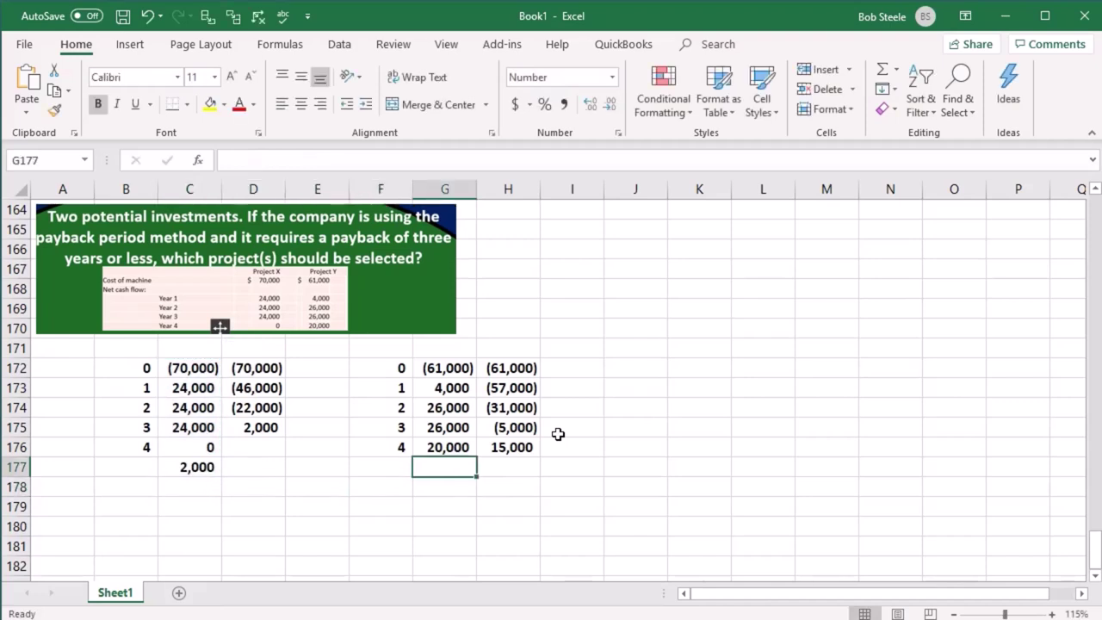
type("=sum(")
key("Up")
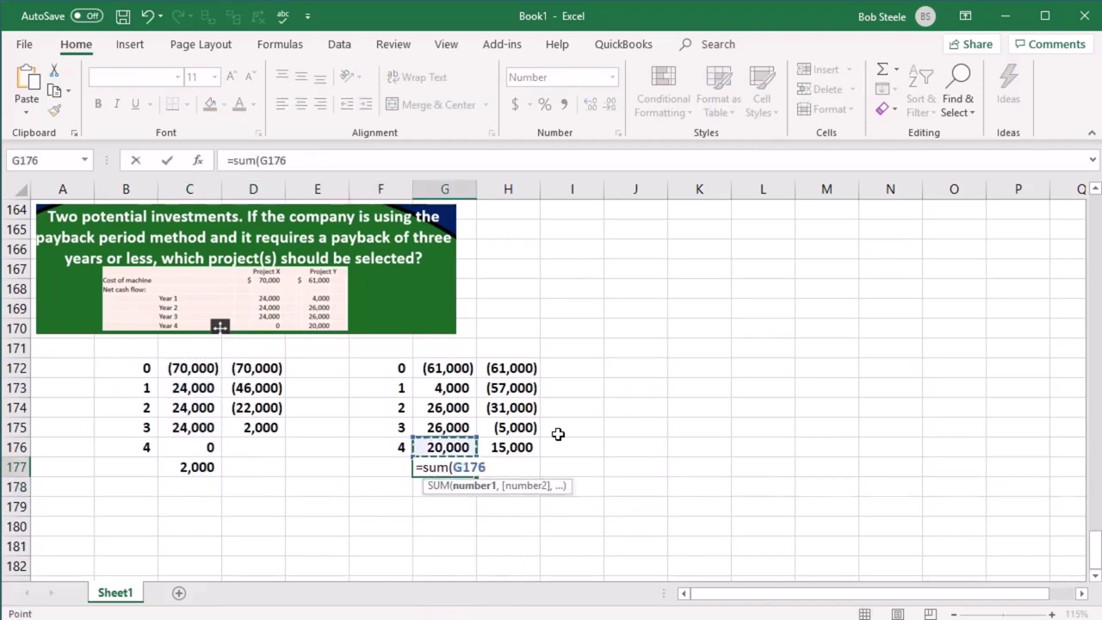
key("shift+Up")
key("shift+Up")
key("shift+Up")
key("shift+Up")
key("Return")
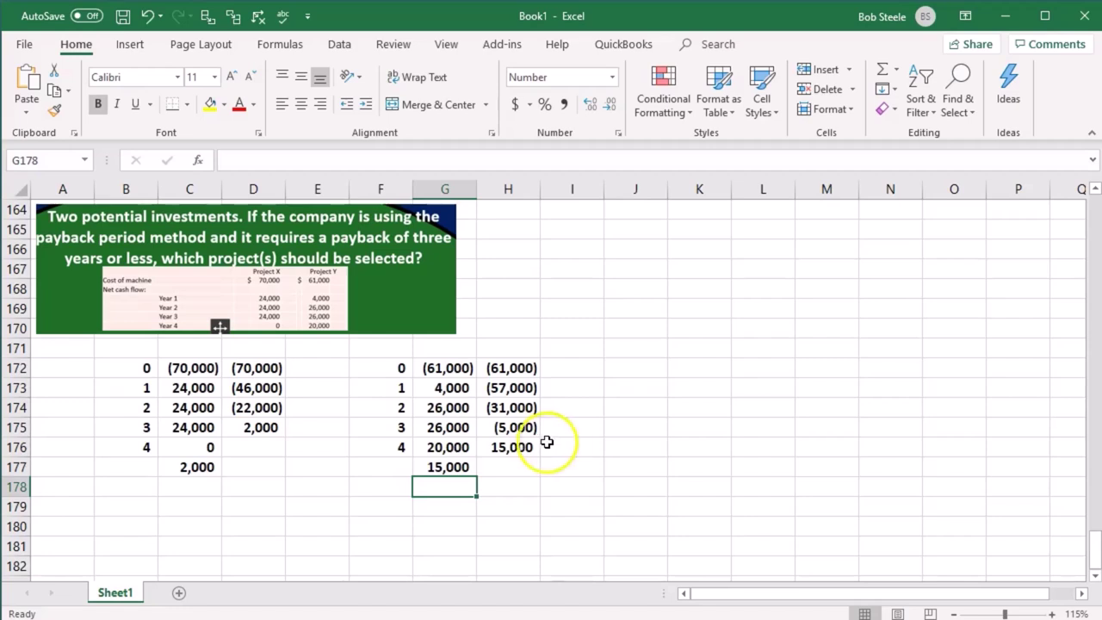
Compare Project Y's year 3 cumulative cell, total and yearly cash flows with Project X's table in B172:D177
left_click(532, 427)
left_click(462, 473)
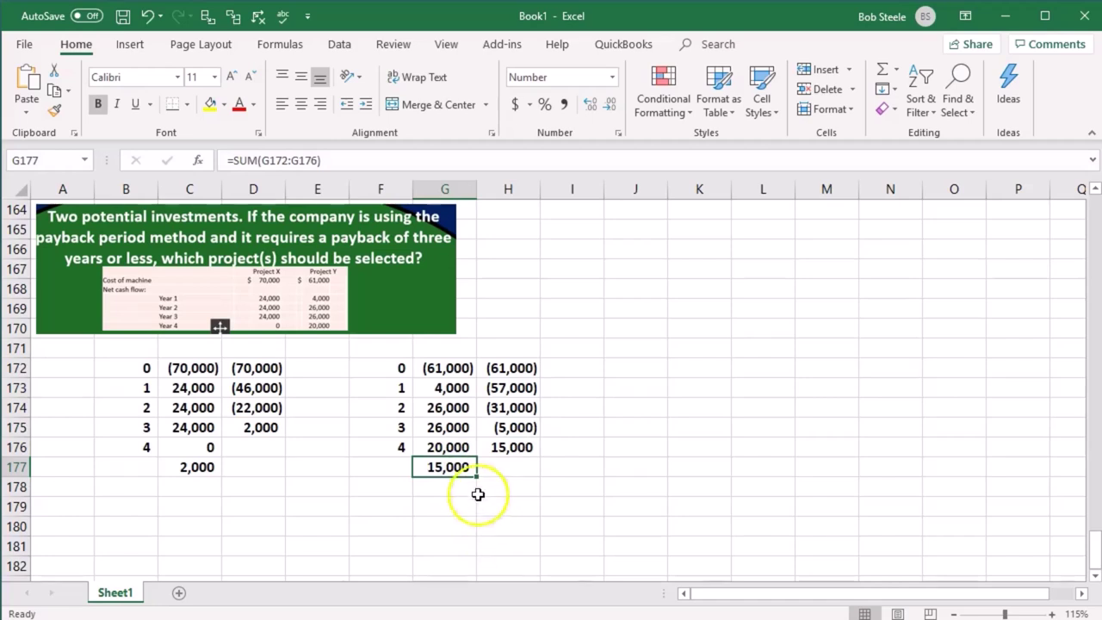
left_click(449, 389)
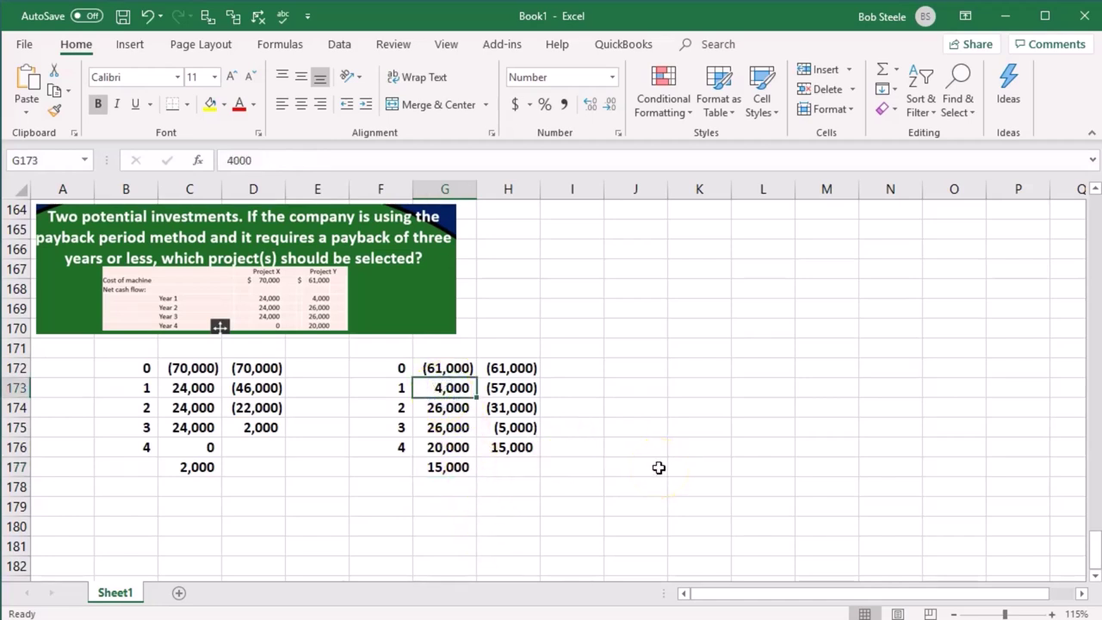
left_click(448, 449)
left_click(205, 396)
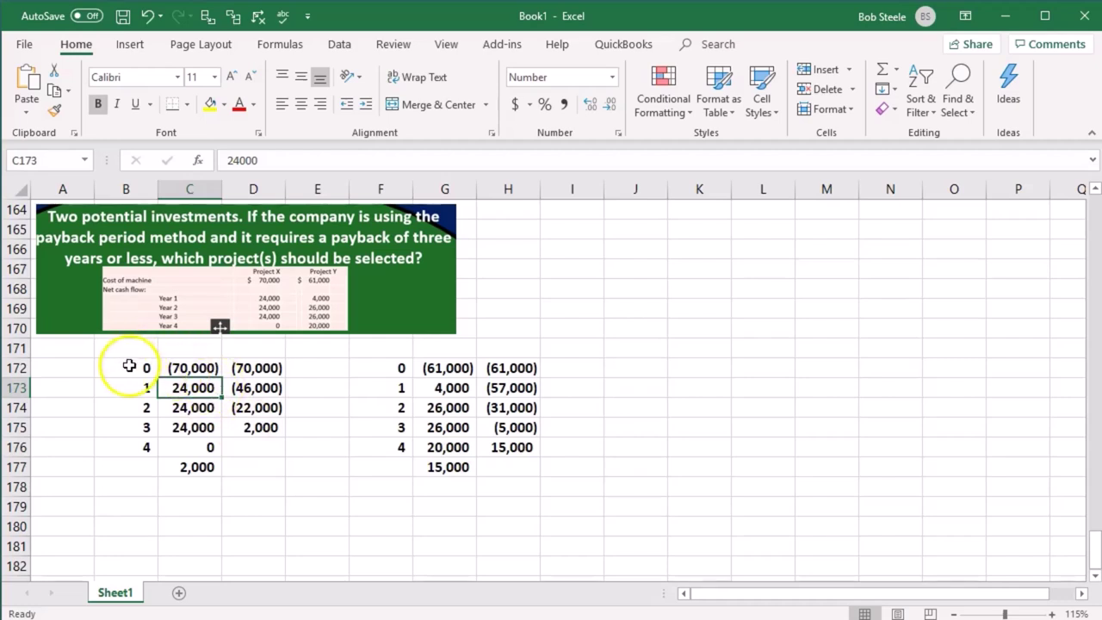
left_click_drag(134, 366, 249, 469)
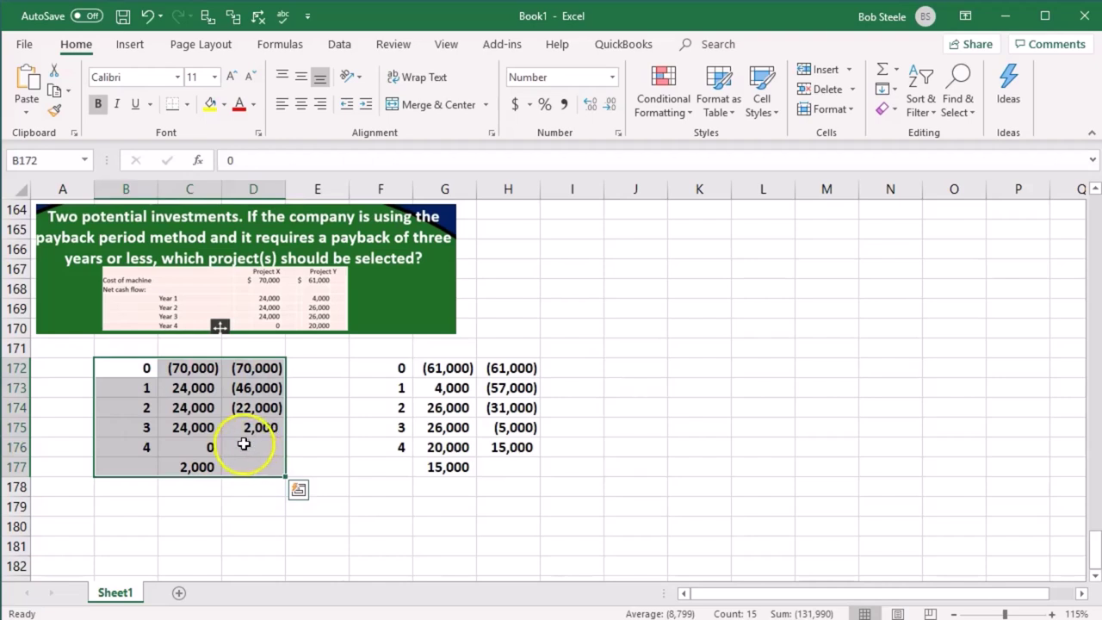